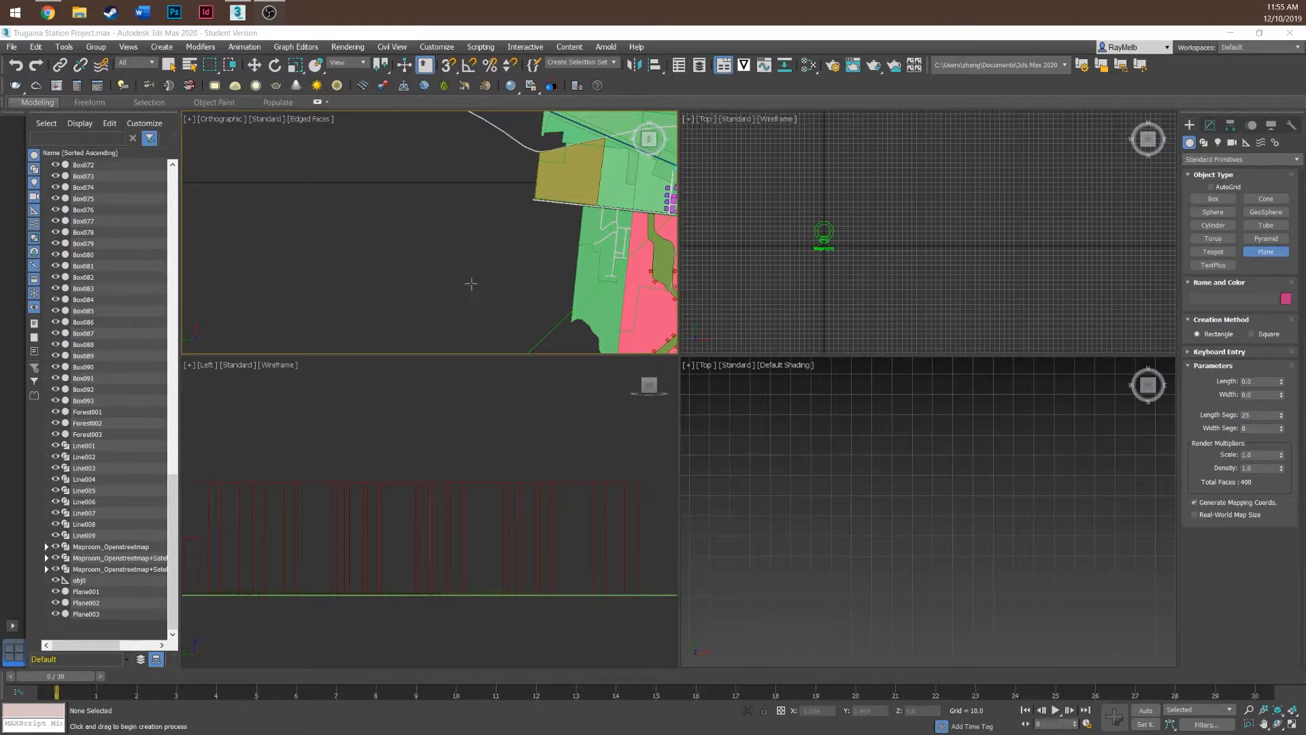
- Draw a plane about 0.638 long and 0.724 wide in the empty area beside the coloured site map
{"action": "scroll", "coordinate": [469, 284], "scroll_direction": "up", "scroll_amount": 1}
{"action": "left_click_drag", "start_coordinate": [438, 215], "coordinate": [526, 314]}
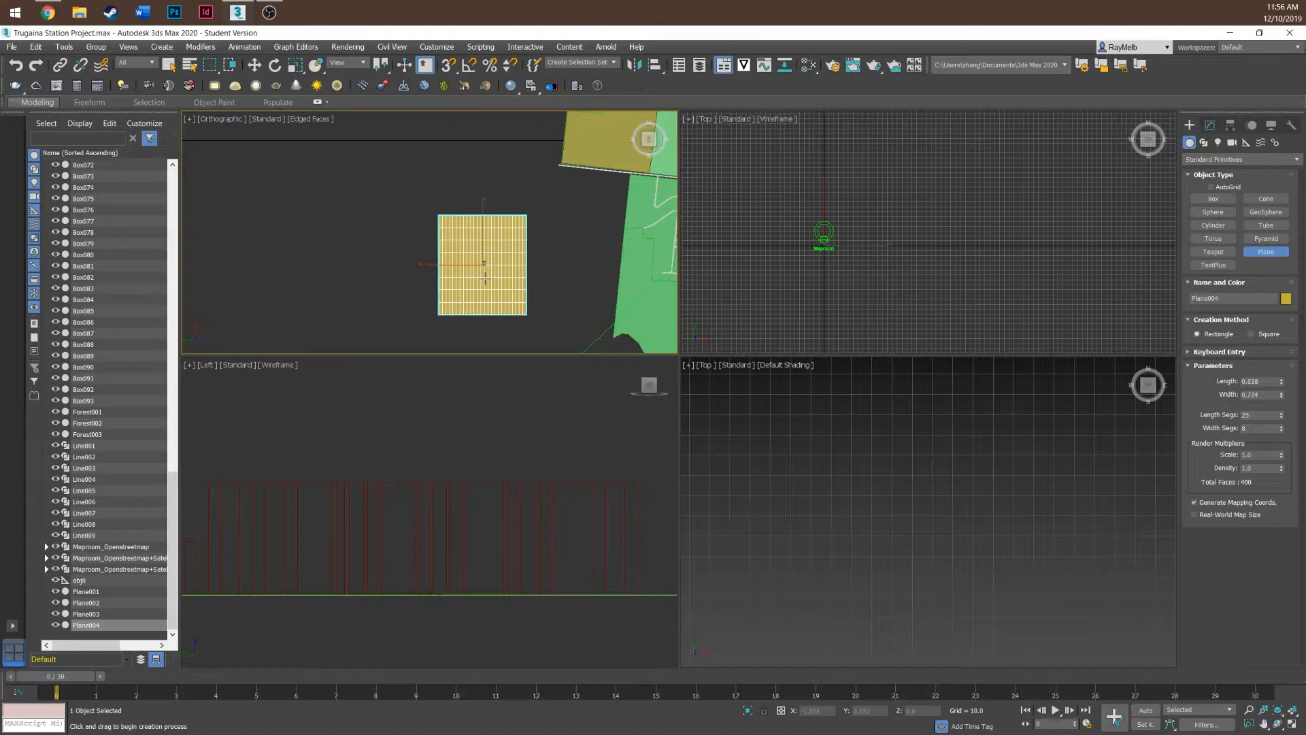
{"action": "key", "text": "z"}
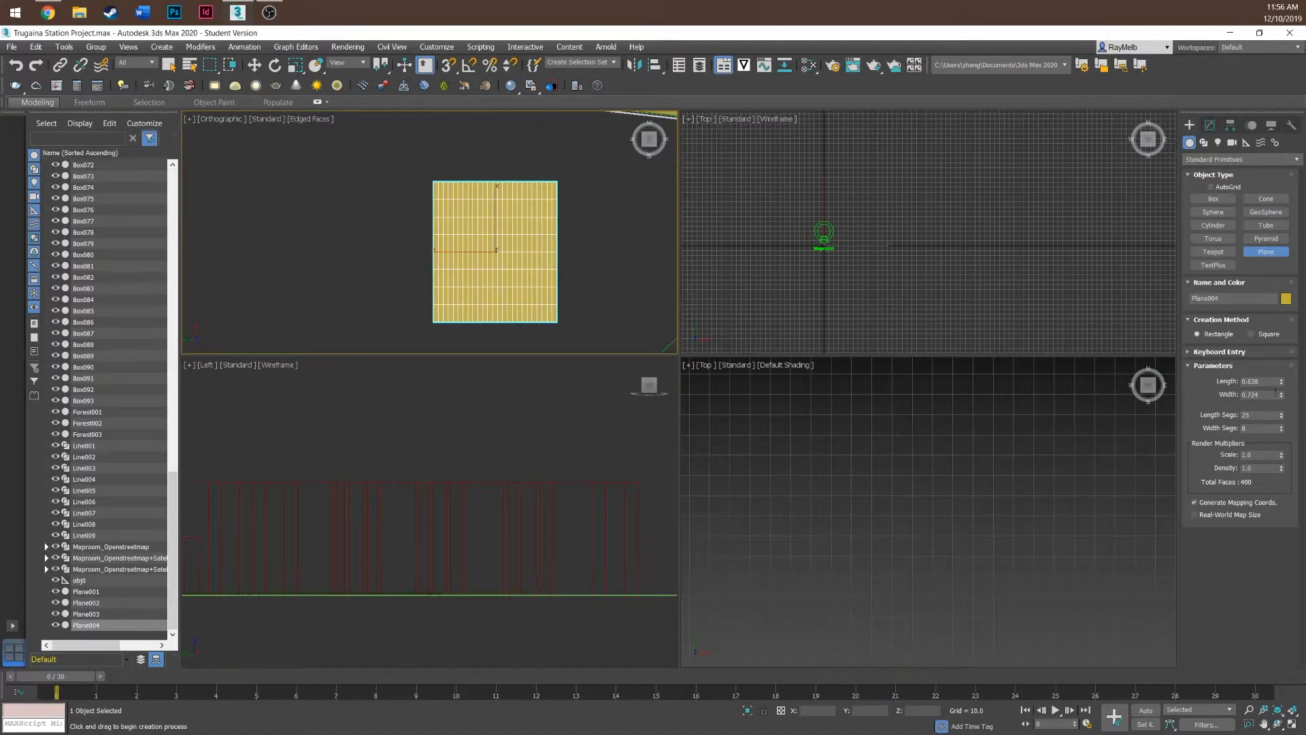
- Set the new plane's length to 0.08 and its width to 0.04
{"action": "left_click_drag", "start_coordinate": [1269, 381], "coordinate": [1176, 381]}
{"action": "type", "text": "0"}
{"action": "key", "text": "Tab"}
{"action": "type", "text": "0.04"}
{"action": "key", "text": "Return"}
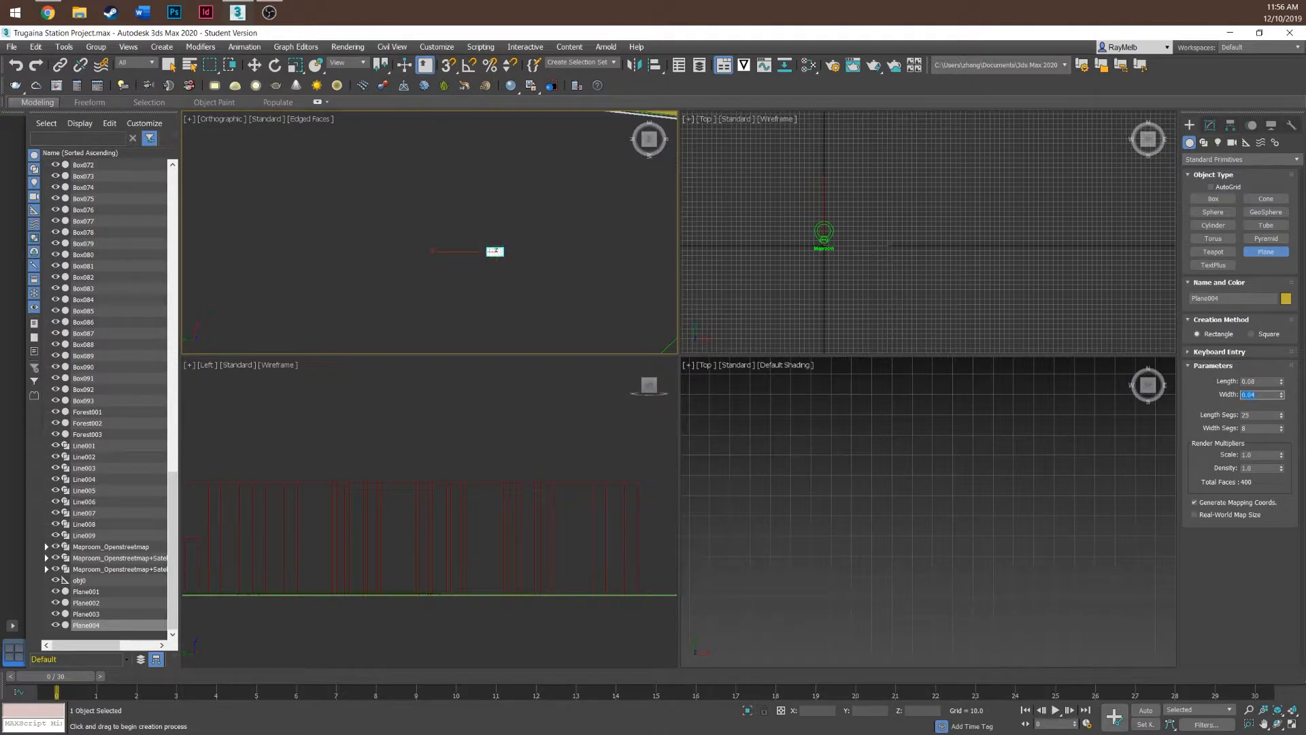
- Set the plane's width segments to 12
{"action": "scroll", "coordinate": [517, 238], "scroll_direction": "up", "scroll_amount": 4}
{"action": "scroll", "coordinate": [552, 234], "scroll_direction": "up", "scroll_amount": 6}
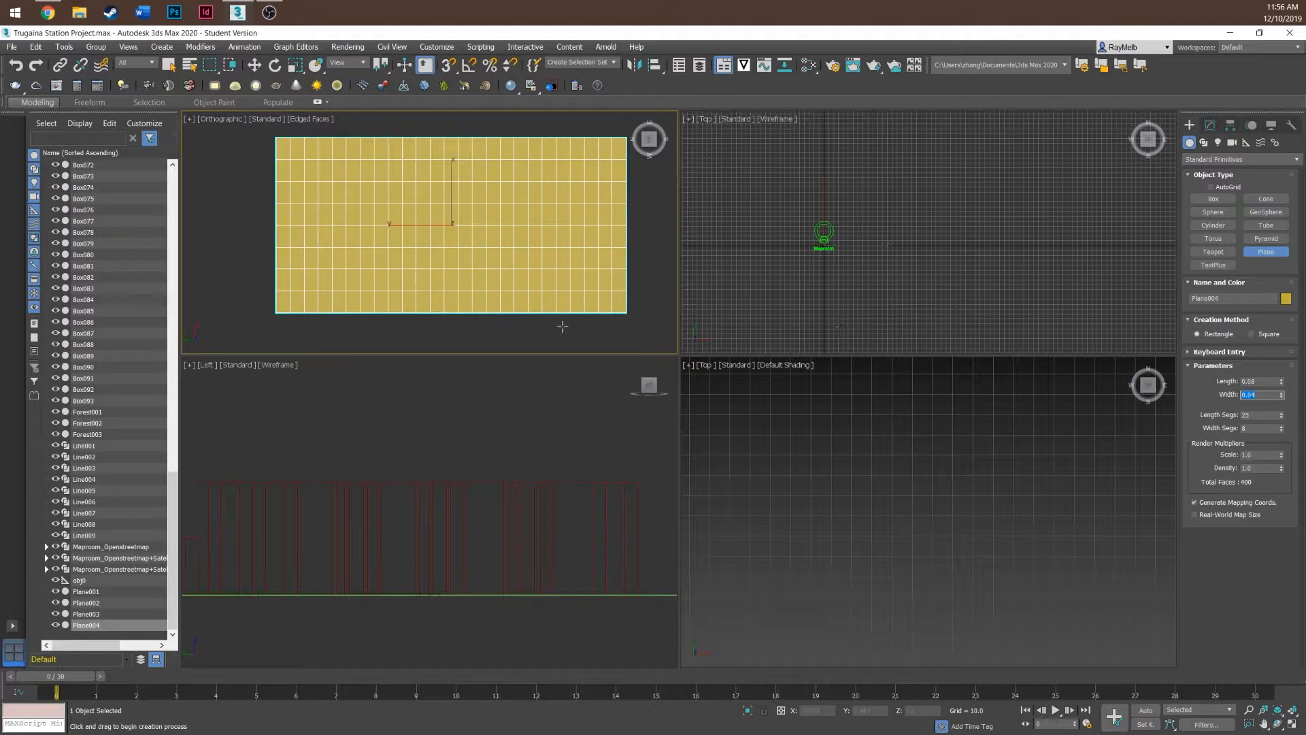
{"action": "double_click", "coordinate": [1254, 428]}
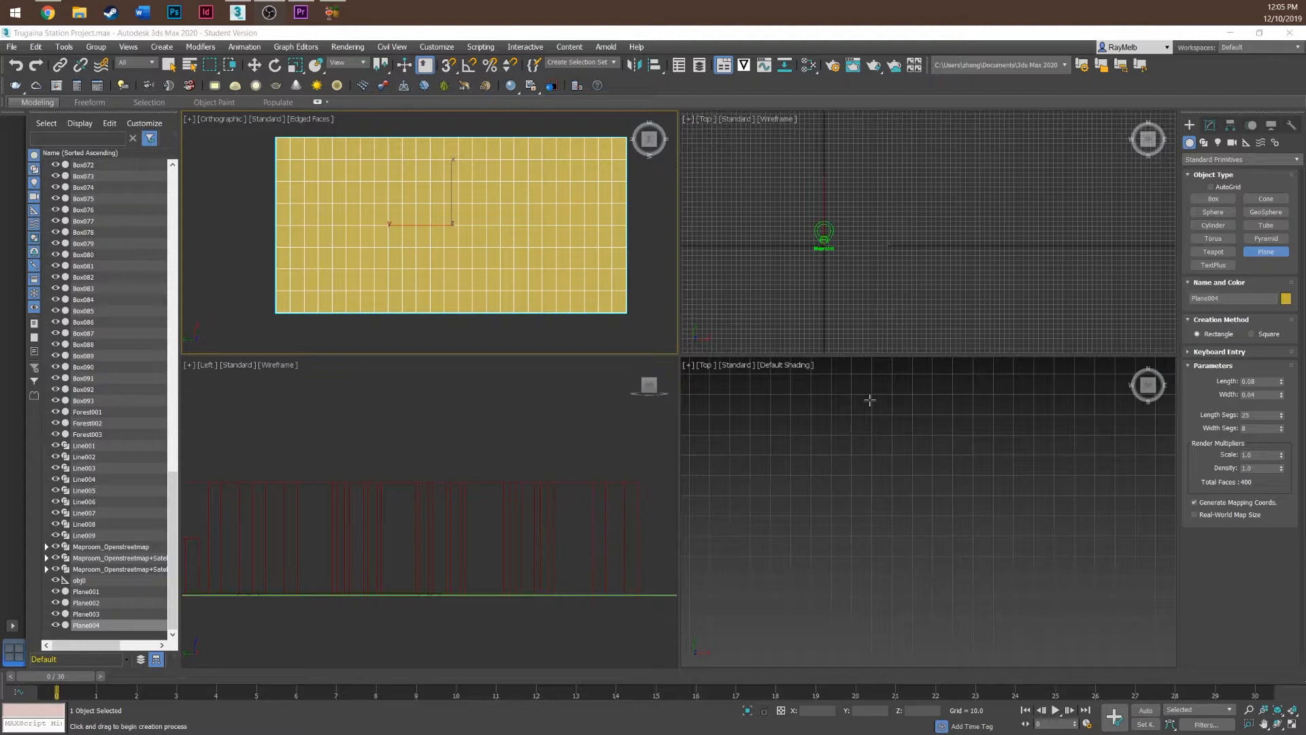
{"action": "left_click", "coordinate": [1267, 428]}
{"action": "type", "text": "12"}
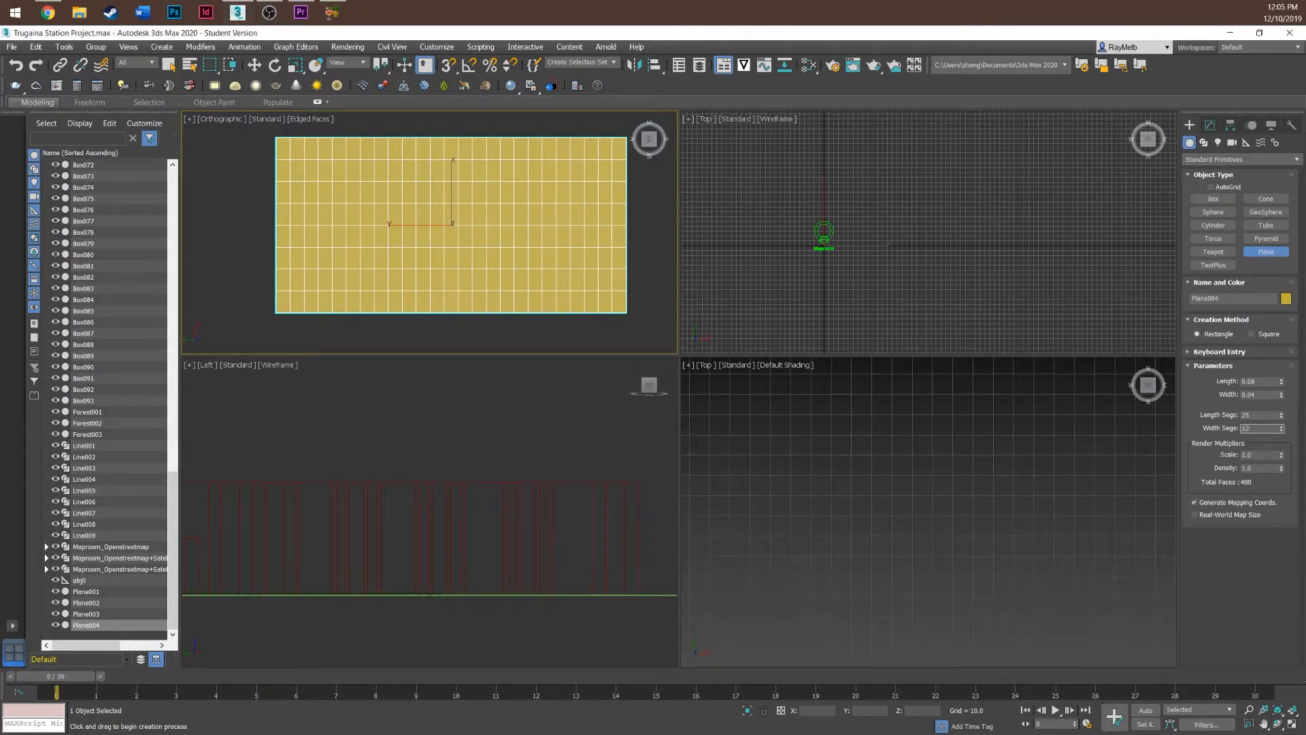
{"action": "key", "text": "Return"}
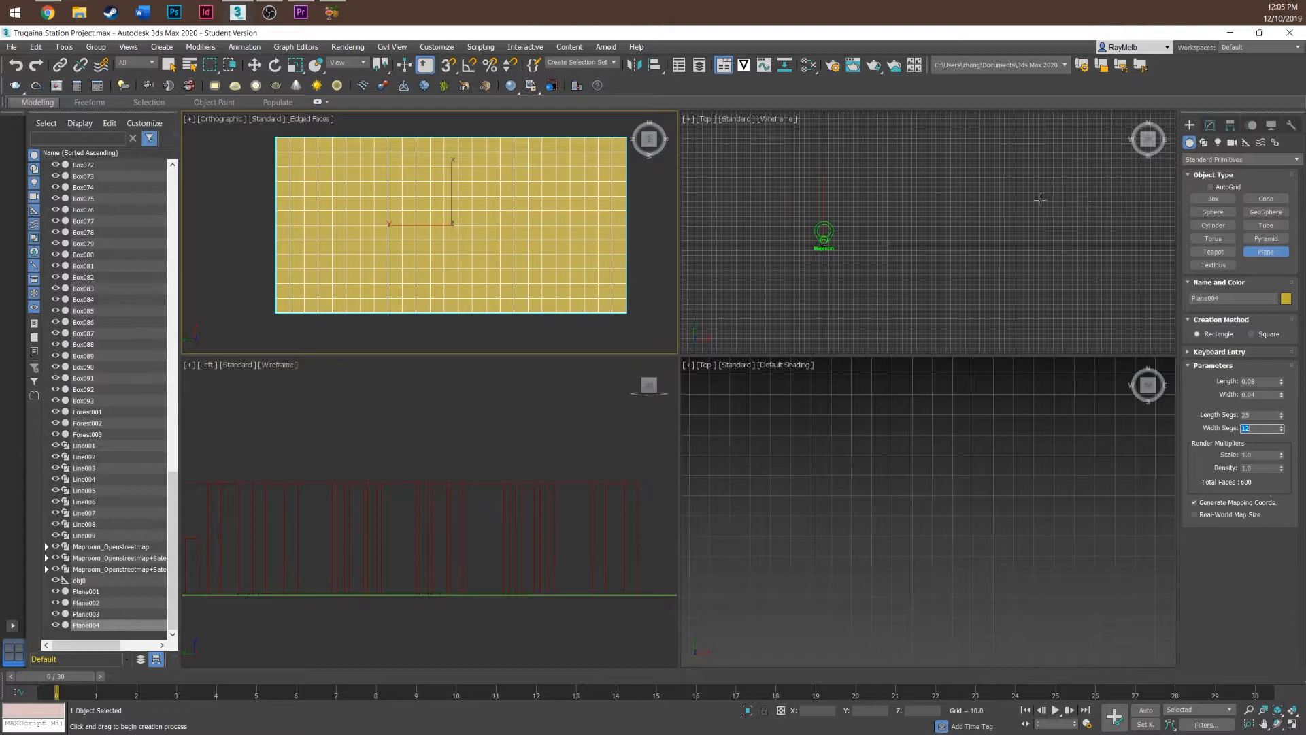
- Add an Edit Poly modifier to the plane and switch to polygon selection
{"action": "left_click", "coordinate": [1209, 126]}
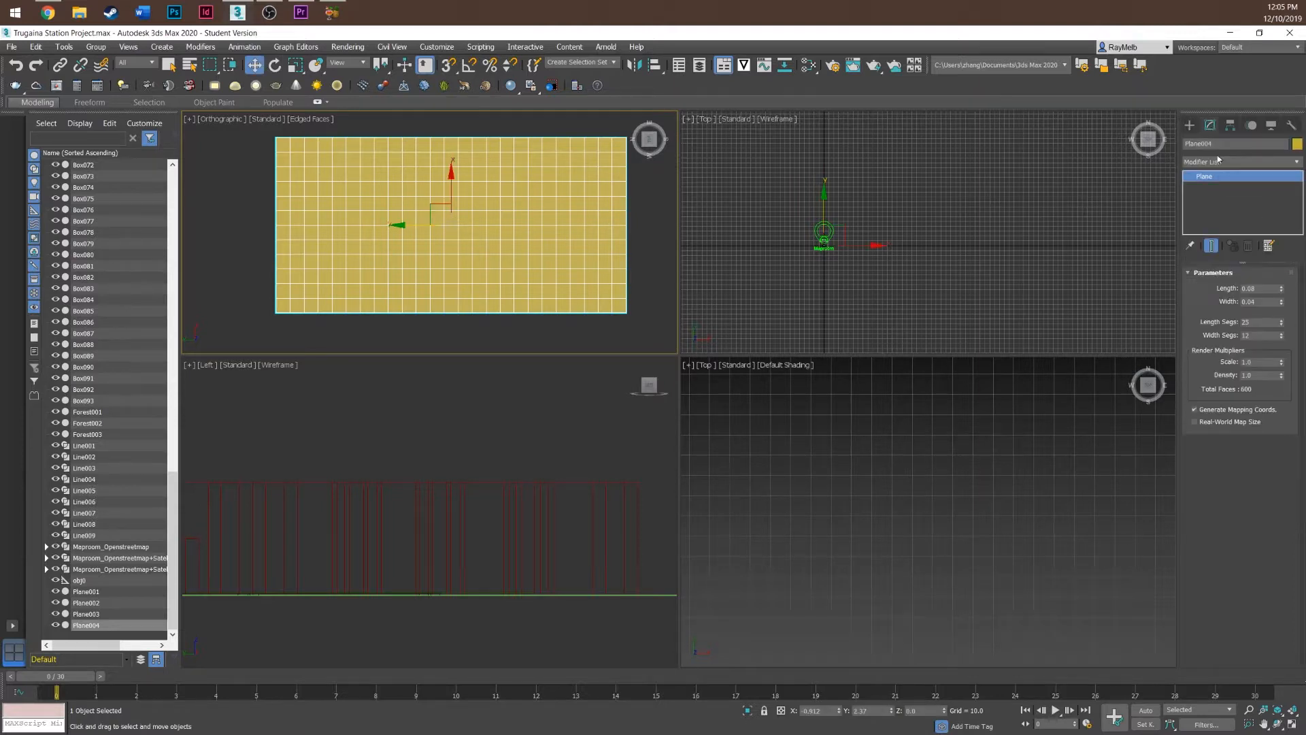
{"action": "left_click", "coordinate": [1217, 163]}
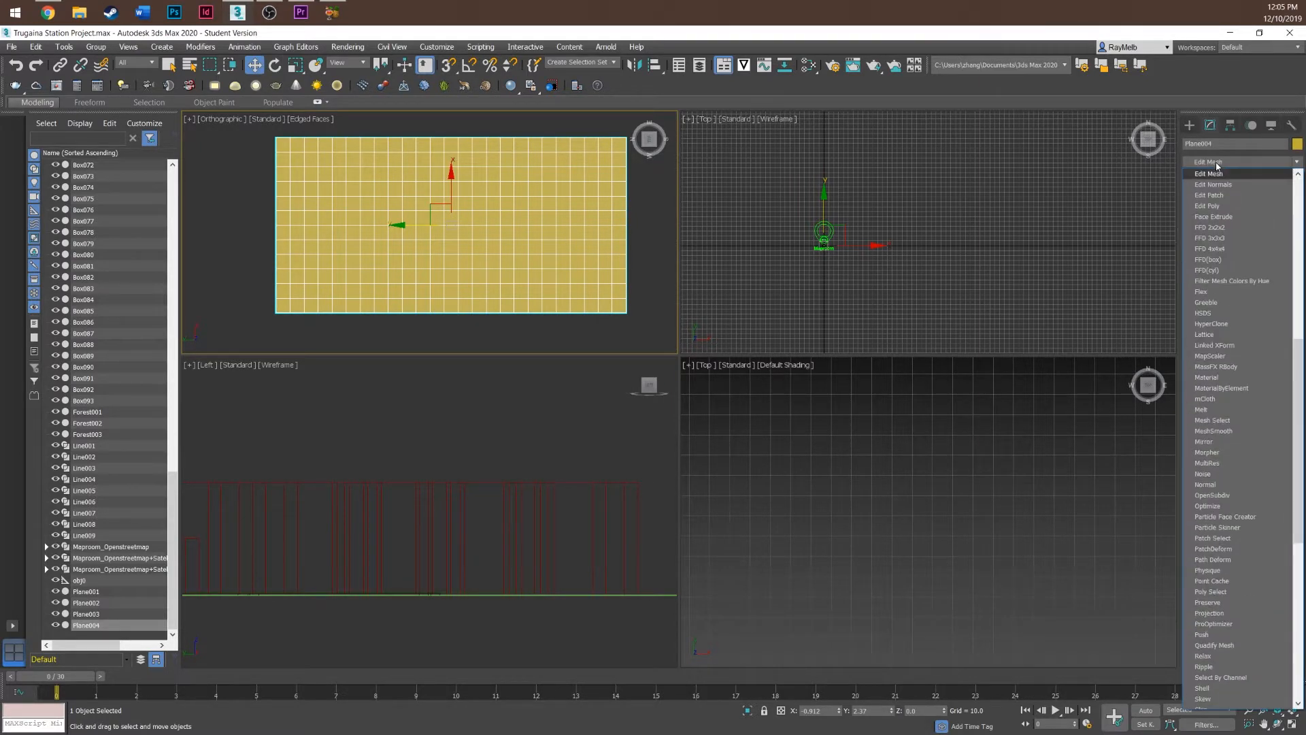
{"action": "left_click", "coordinate": [1238, 206]}
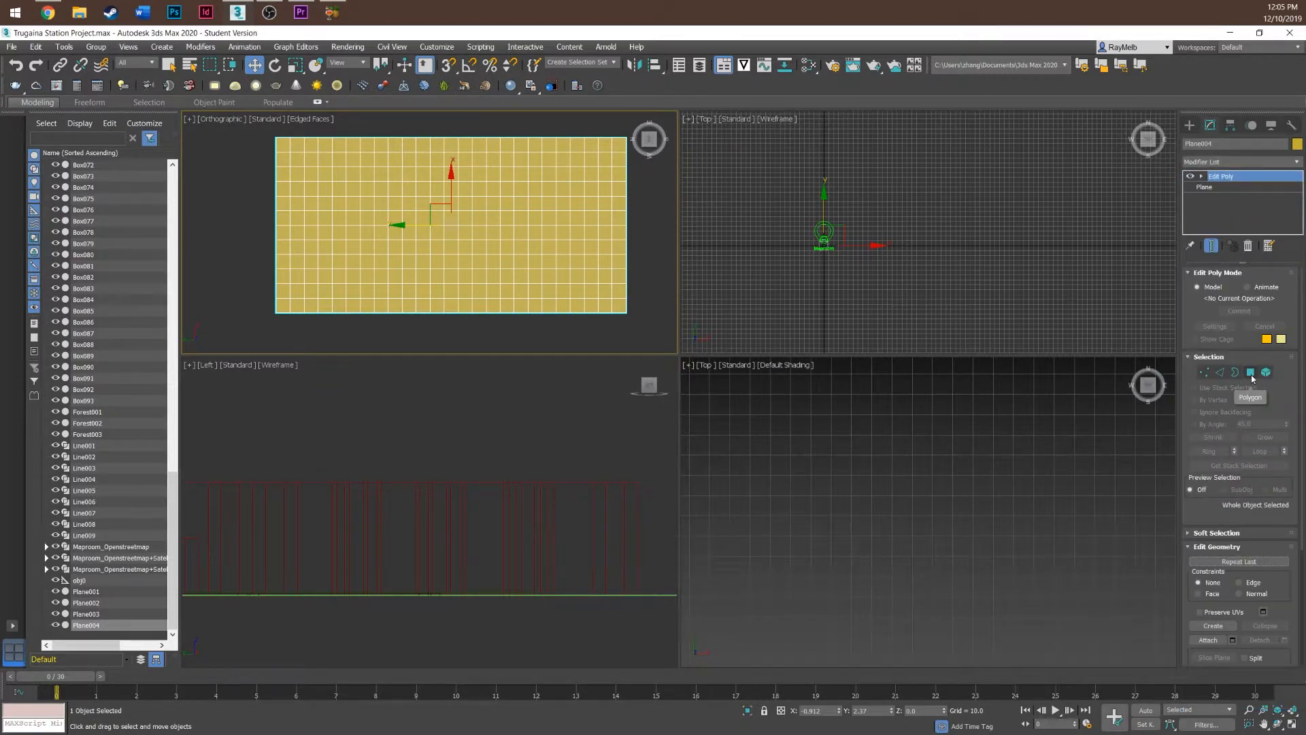
{"action": "left_click", "coordinate": [1251, 374]}
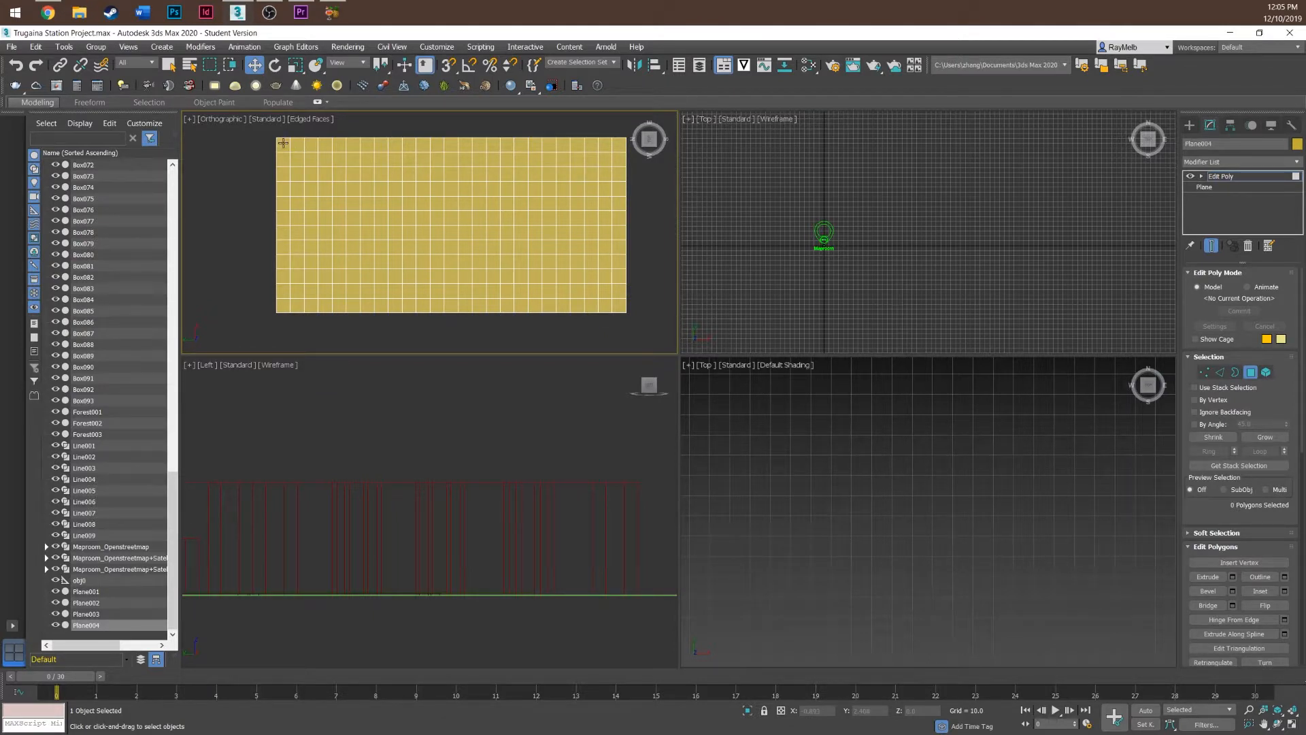
- Select the two polygon rows along one long edge plus five separate strips, each two by eight polygons, running from the opposite edge
{"action": "left_click", "coordinate": [283, 143]}
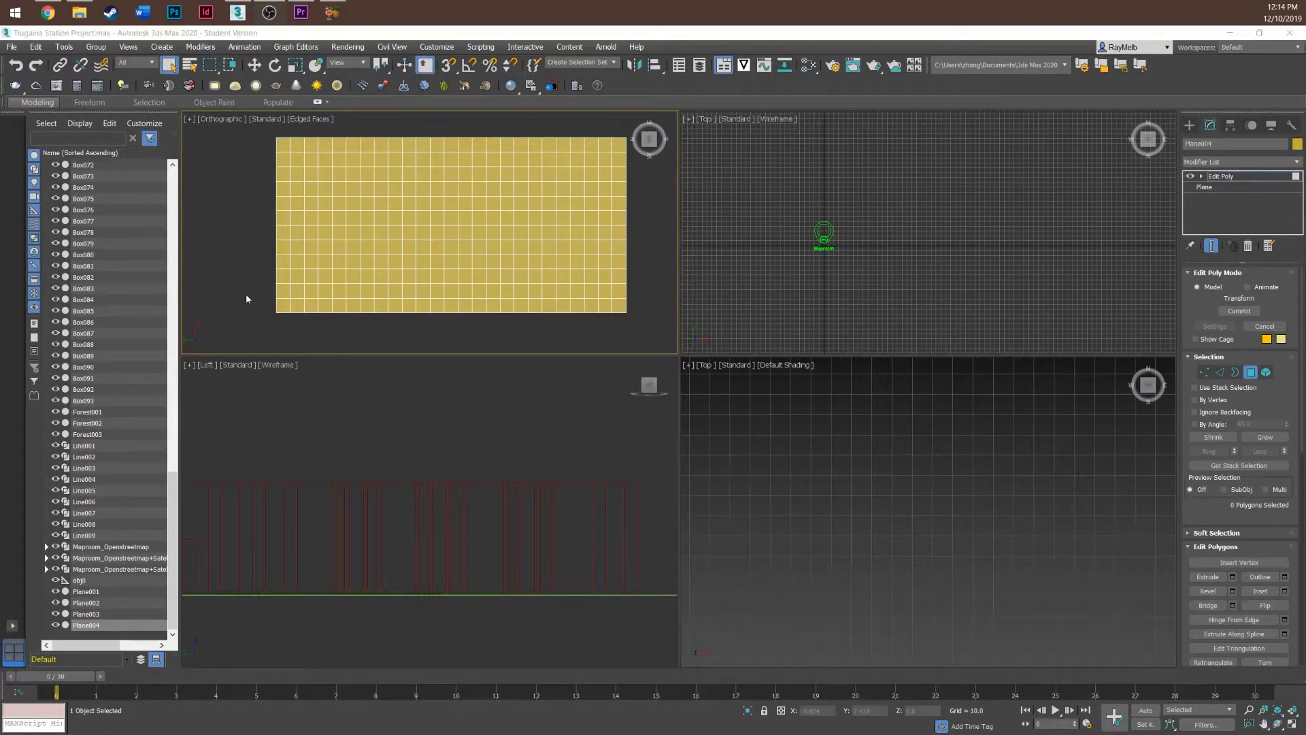
{"action": "left_click_drag", "start_coordinate": [252, 294], "coordinate": [640, 328]}
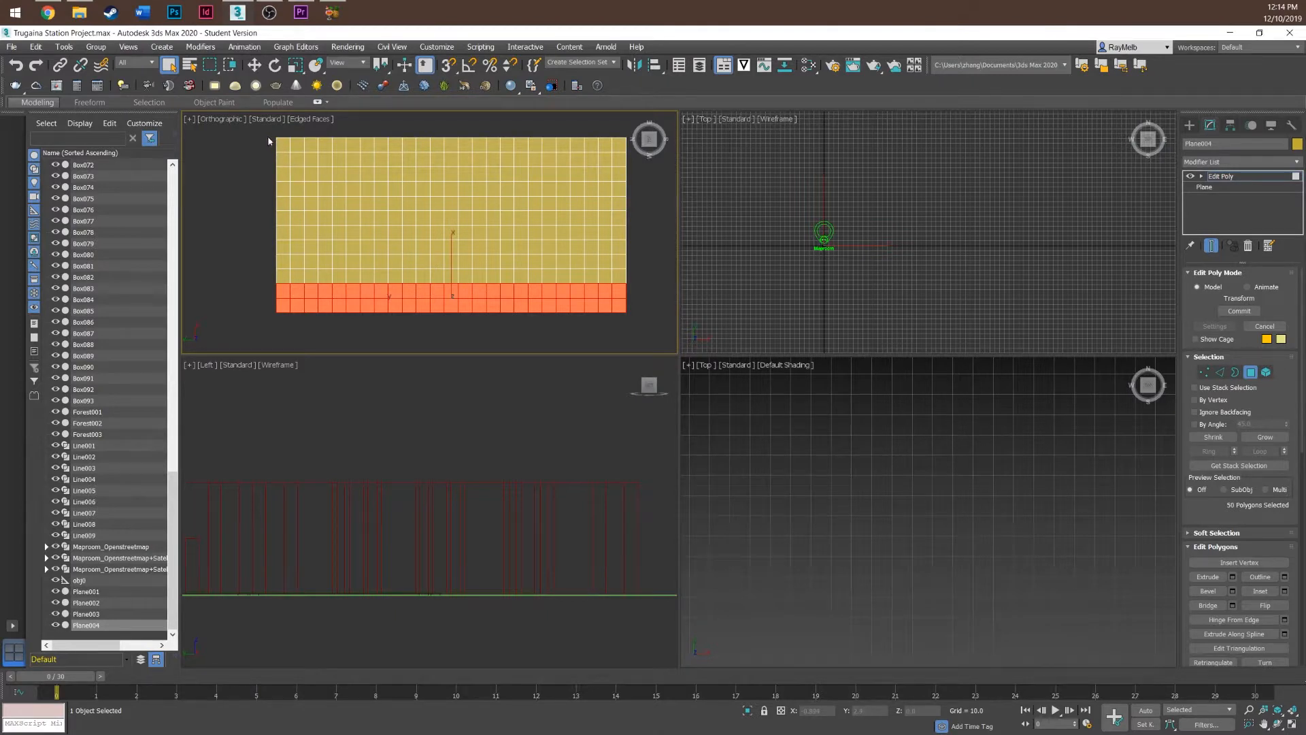
{"action": "left_click_drag", "start_coordinate": [264, 141], "coordinate": [303, 261]}
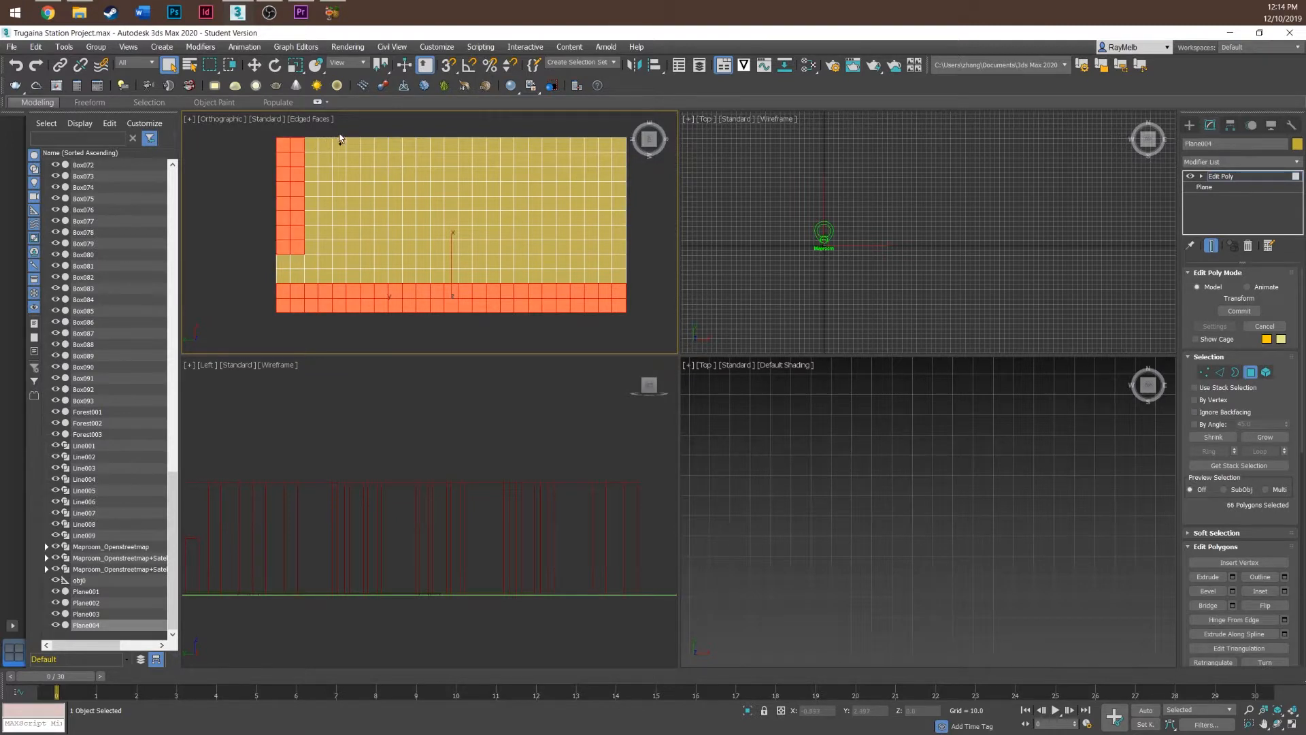
{"action": "left_click_drag", "start_coordinate": [360, 254], "coordinate": [359, 255], "text": "ctrl"}
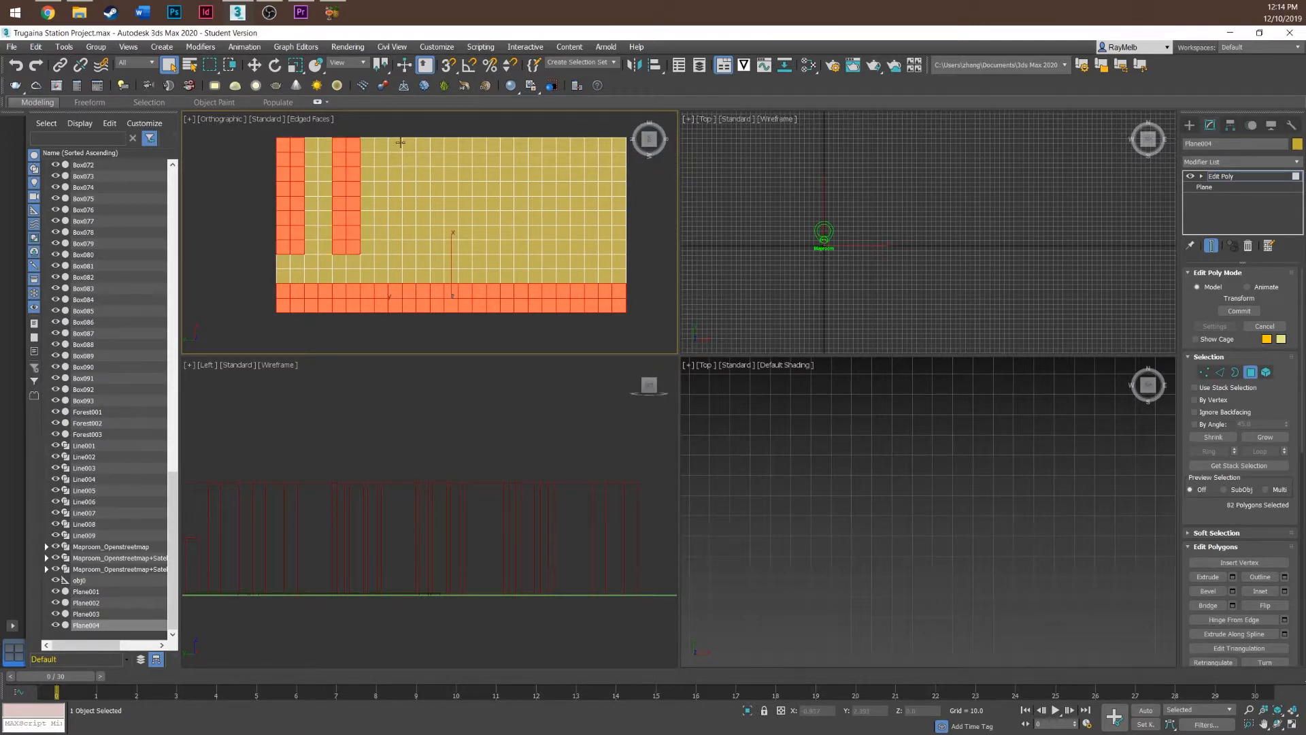
{"action": "left_click_drag", "start_coordinate": [390, 132], "coordinate": [402, 160], "text": "ctrl"}
{"action": "left_click_drag", "start_coordinate": [417, 245], "coordinate": [411, 251], "text": "ctrl"}
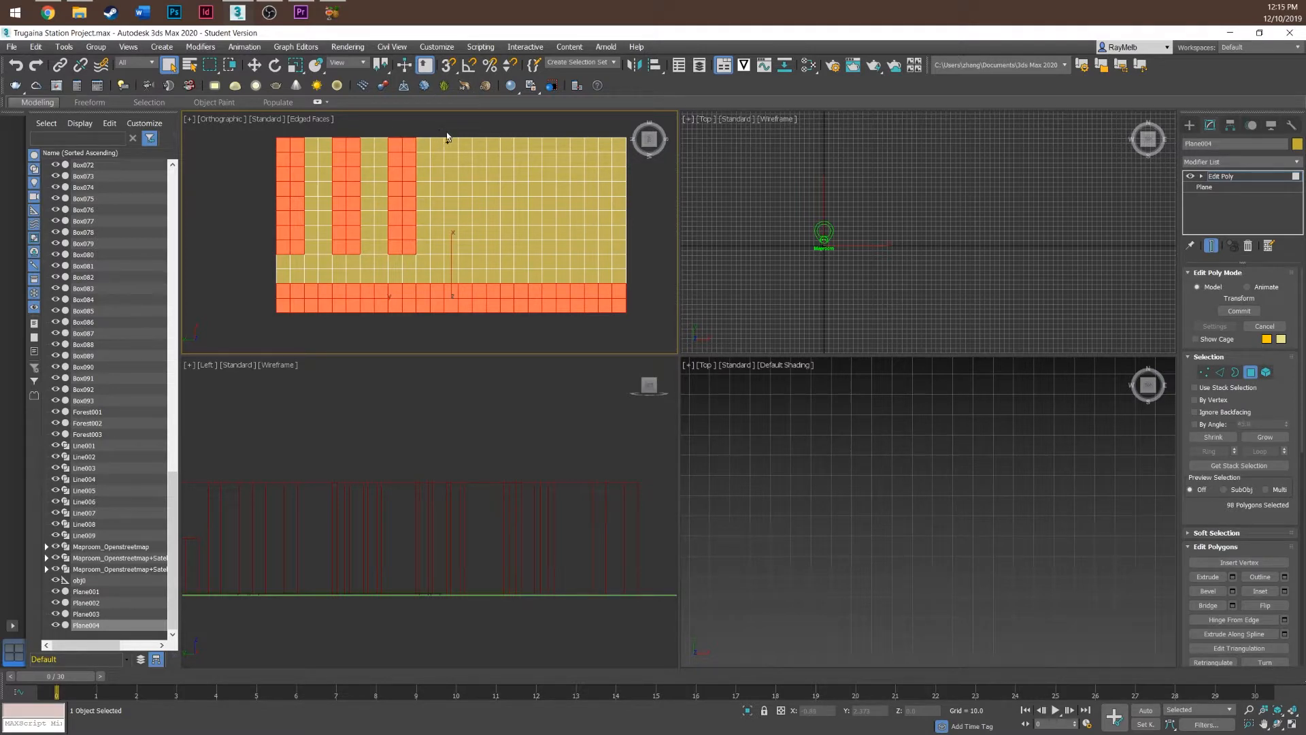
{"action": "left_click_drag", "start_coordinate": [466, 210], "coordinate": [471, 252], "text": "ctrl"}
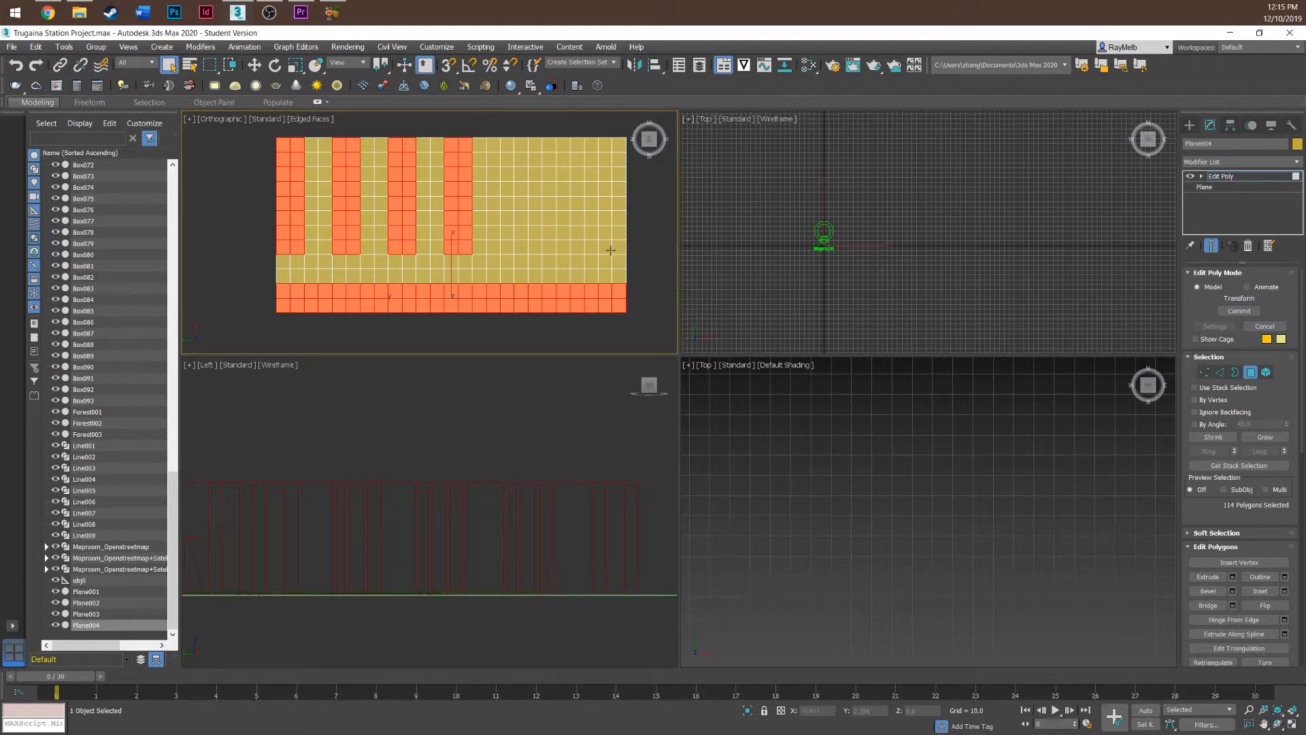
{"action": "left_click_drag", "start_coordinate": [602, 130], "coordinate": [622, 258], "text": "ctrl"}
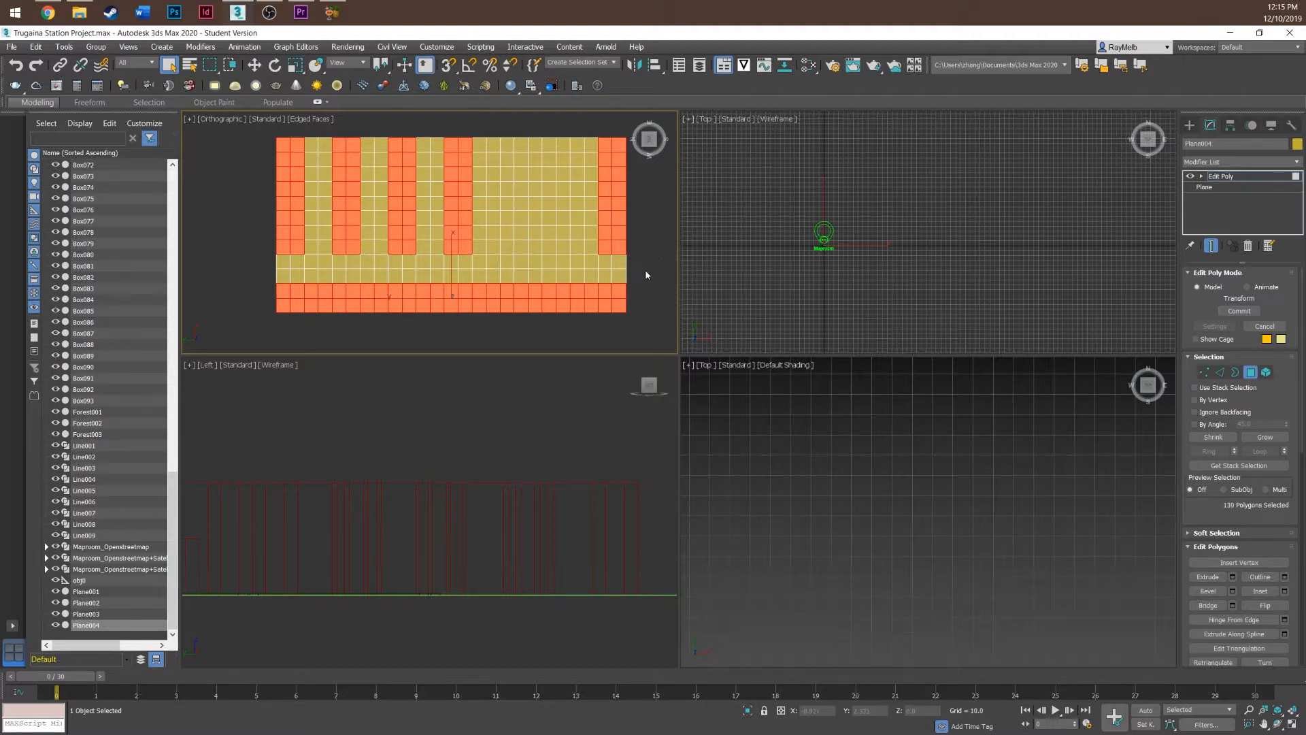
- Apply the Greeble modifier to the selected polygons
{"action": "left_click", "coordinate": [1229, 164]}
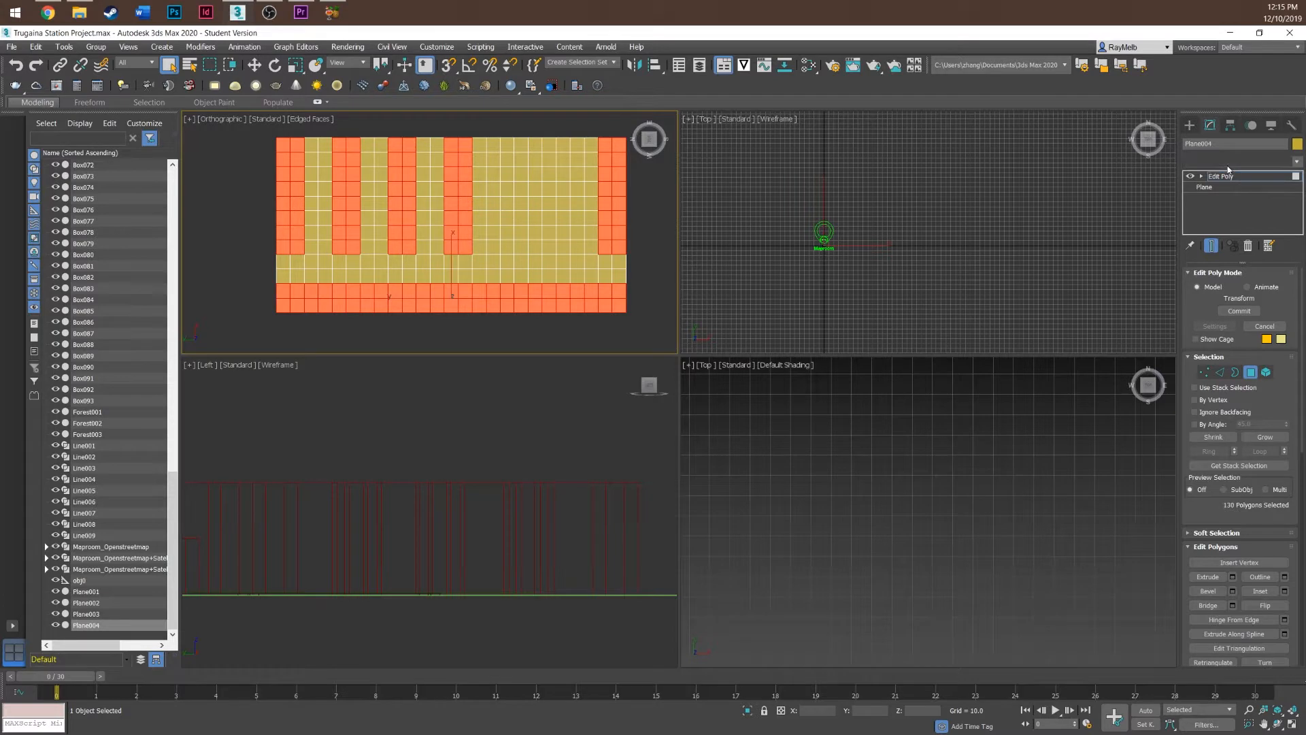
{"action": "scroll", "coordinate": [1229, 425], "scroll_direction": "down", "scroll_amount": 3}
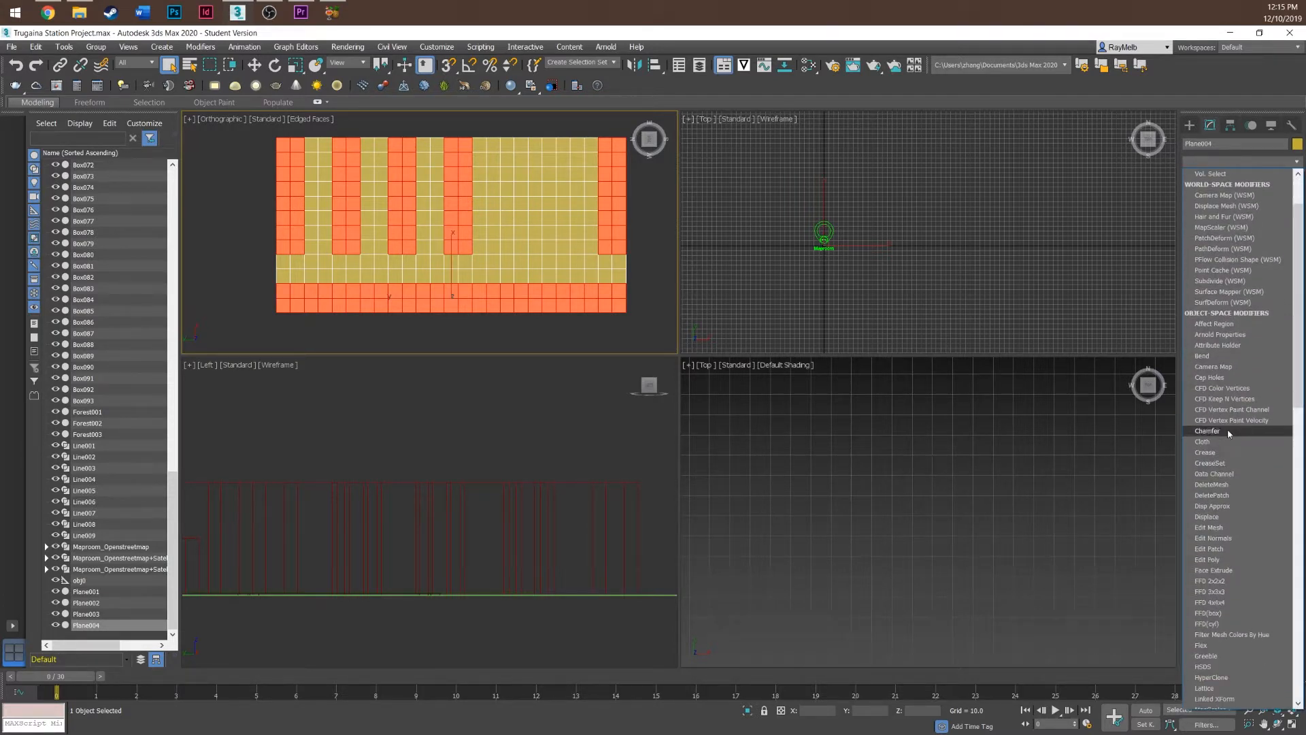
{"action": "scroll", "coordinate": [1224, 466], "scroll_direction": "down", "scroll_amount": 10}
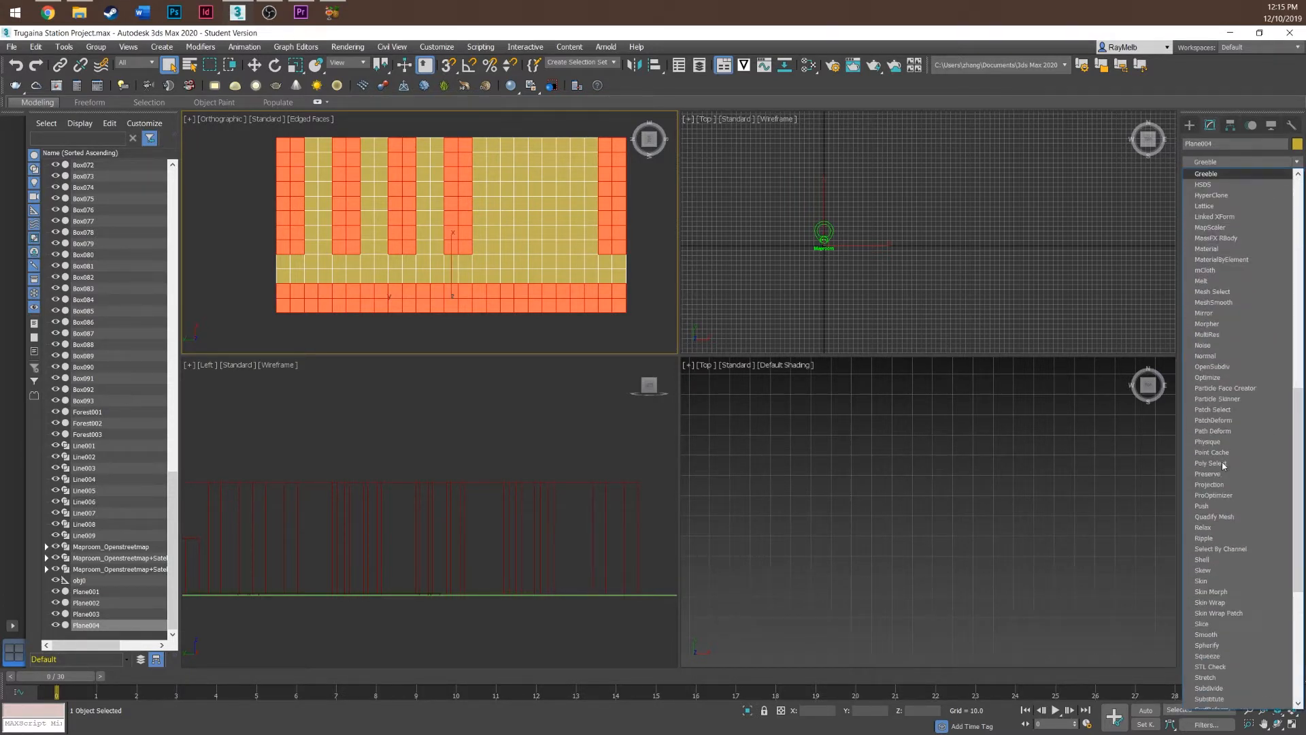
{"action": "left_click", "coordinate": [1233, 175]}
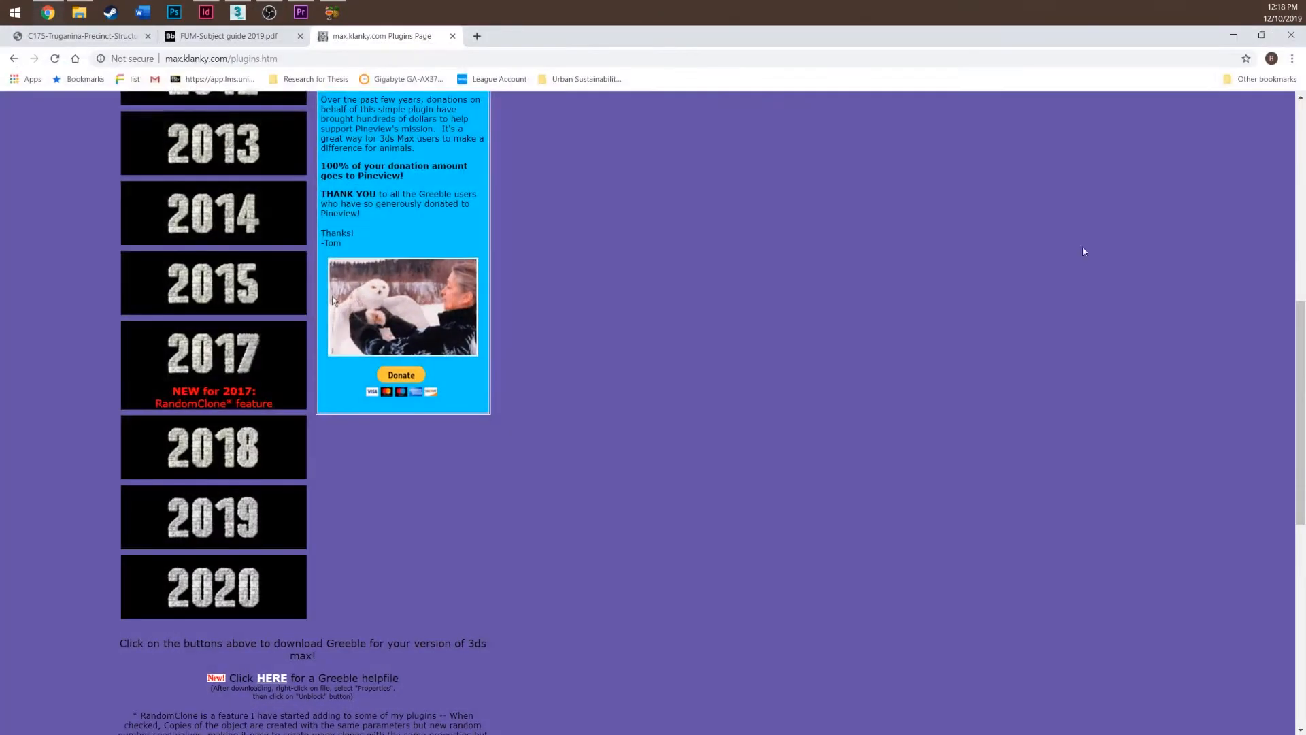
- Examine the Greeble download versions on the max.klanky.com plugins page in the browser, then return to 3ds Max
{"action": "scroll", "coordinate": [507, 422], "scroll_direction": "up", "scroll_amount": 5}
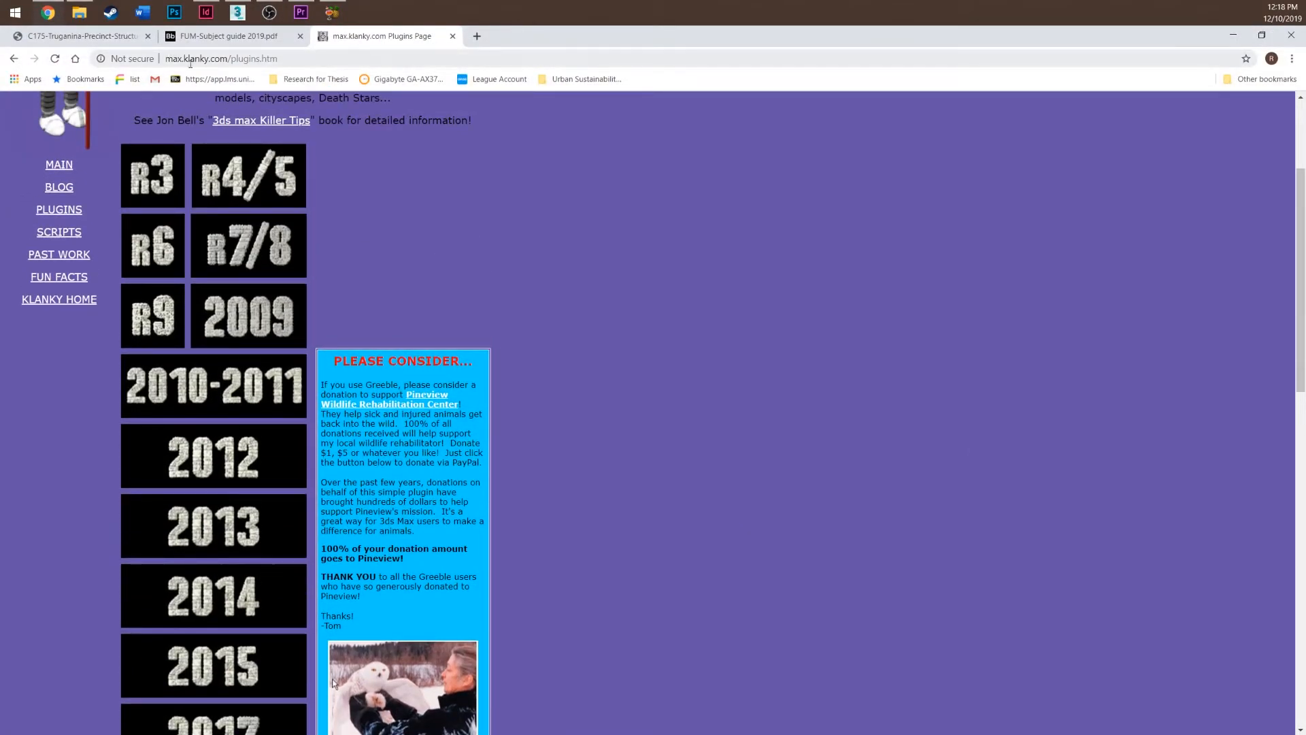
{"action": "scroll", "coordinate": [194, 328], "scroll_direction": "down", "scroll_amount": 2}
{"action": "scroll", "coordinate": [194, 328], "scroll_direction": "down", "scroll_amount": 7}
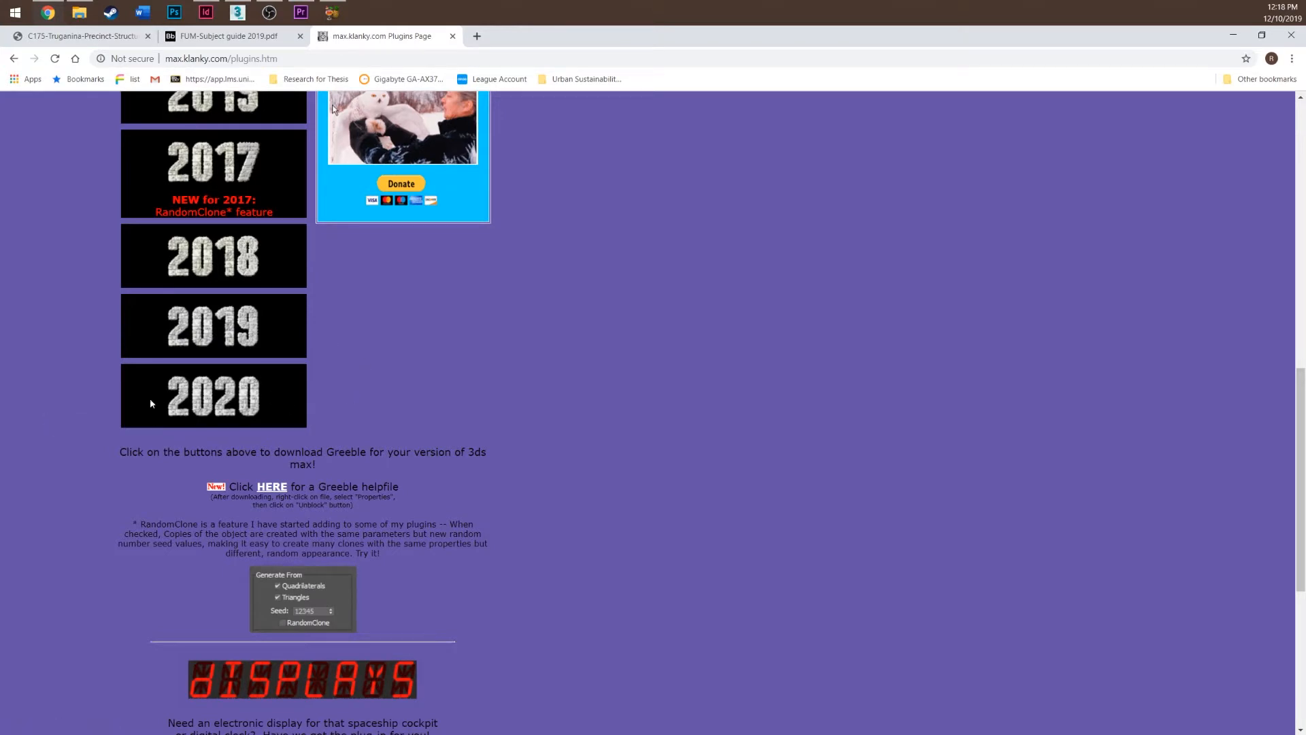
{"action": "left_click", "coordinate": [1232, 37]}
{"action": "left_click", "coordinate": [87, 15]}
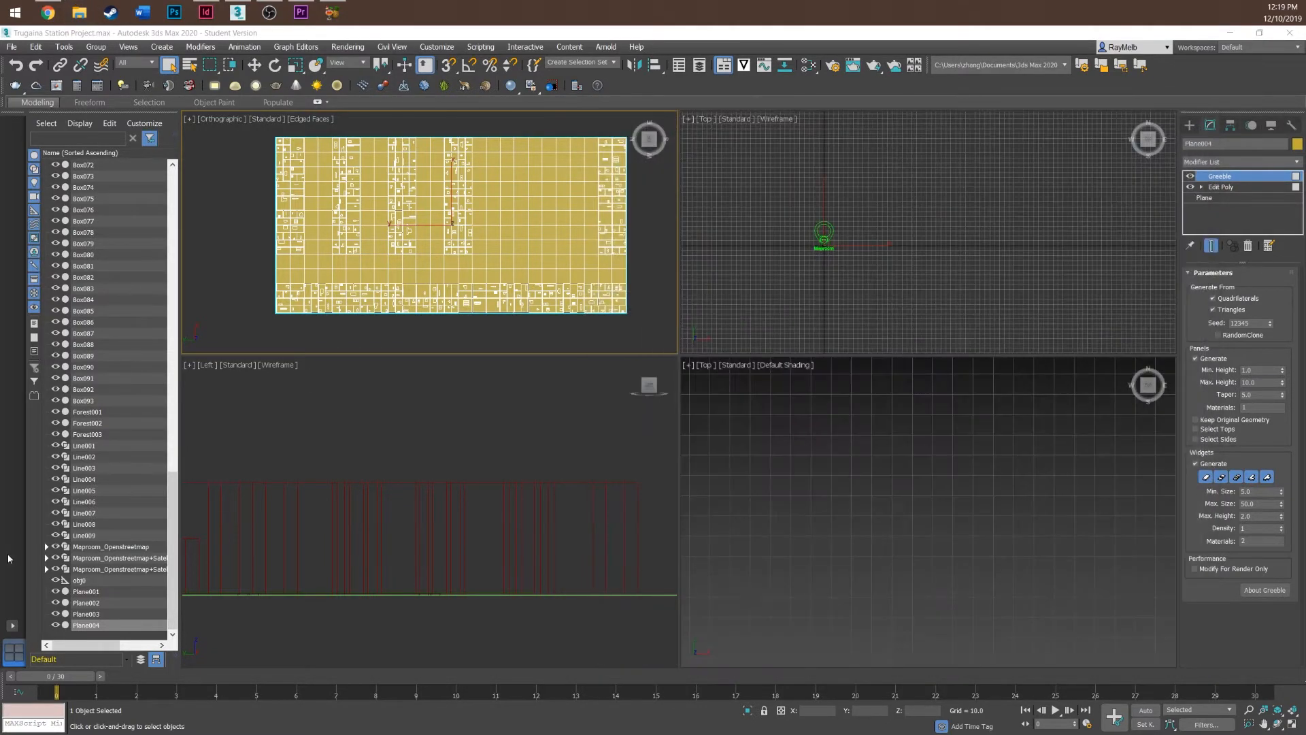
{"action": "left_click", "coordinate": [1199, 104]}
- Set the Greeble panels' minimum height to 0.003 and maximum height to 0.006
{"action": "left_click_drag", "start_coordinate": [649, 142], "coordinate": [643, 141]}
{"action": "scroll", "coordinate": [495, 278], "scroll_direction": "down", "scroll_amount": 7}
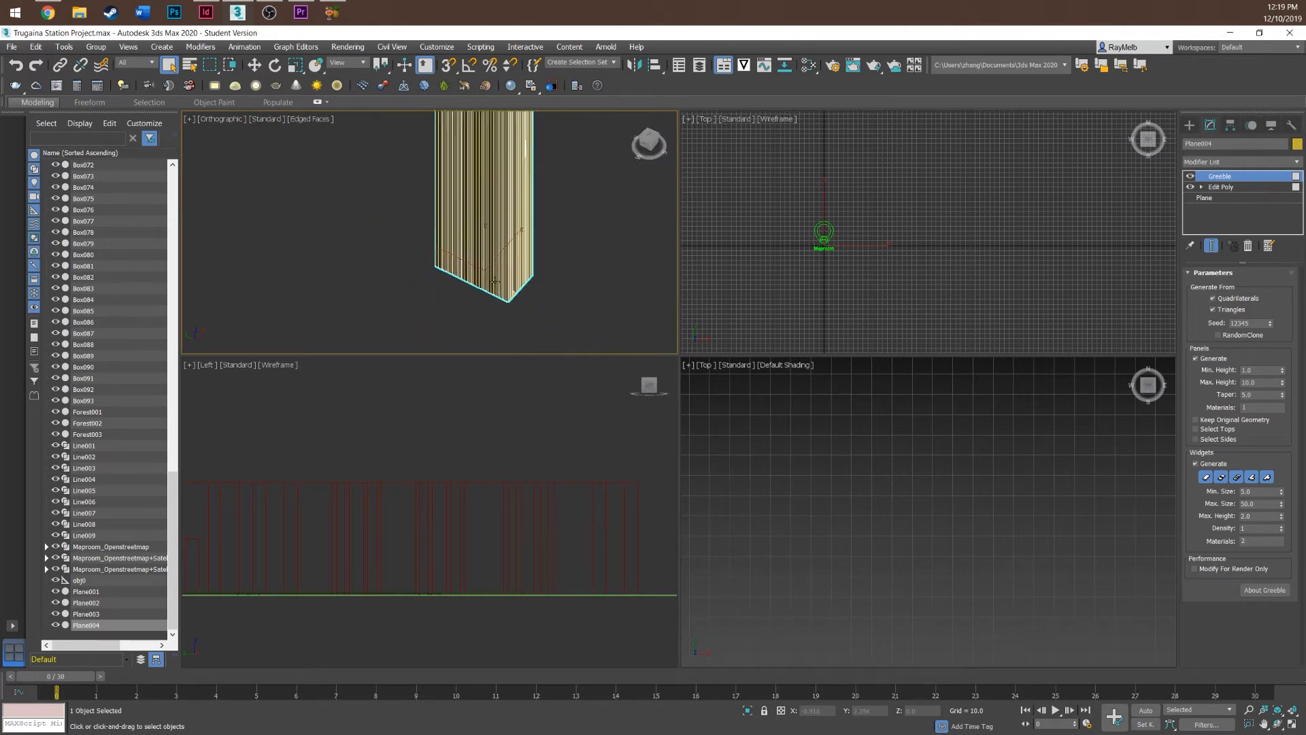
{"action": "scroll", "coordinate": [521, 240], "scroll_direction": "up", "scroll_amount": 2}
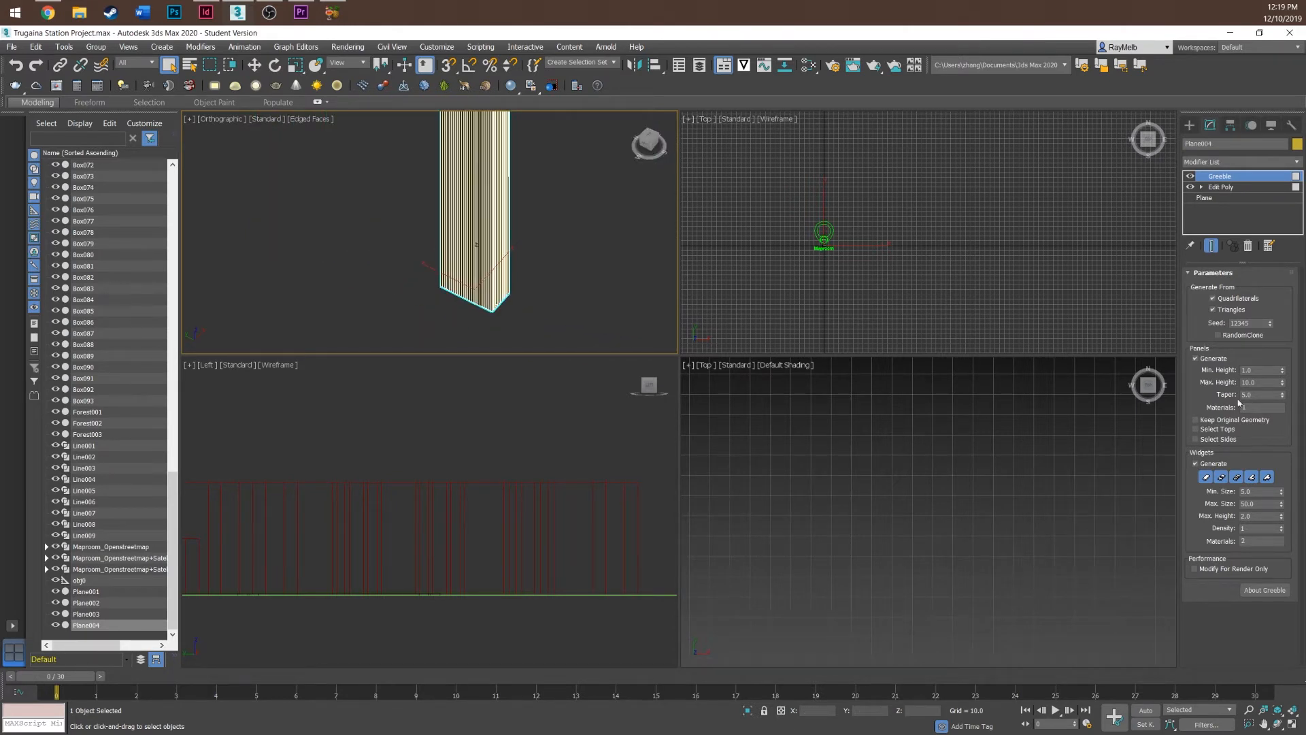
{"action": "double_click", "coordinate": [1257, 371]}
{"action": "key", "text": "Return"}
{"action": "left_click", "coordinate": [1269, 382]}
{"action": "type", "text": "0."}
{"action": "left_click", "coordinate": [606, 299]}
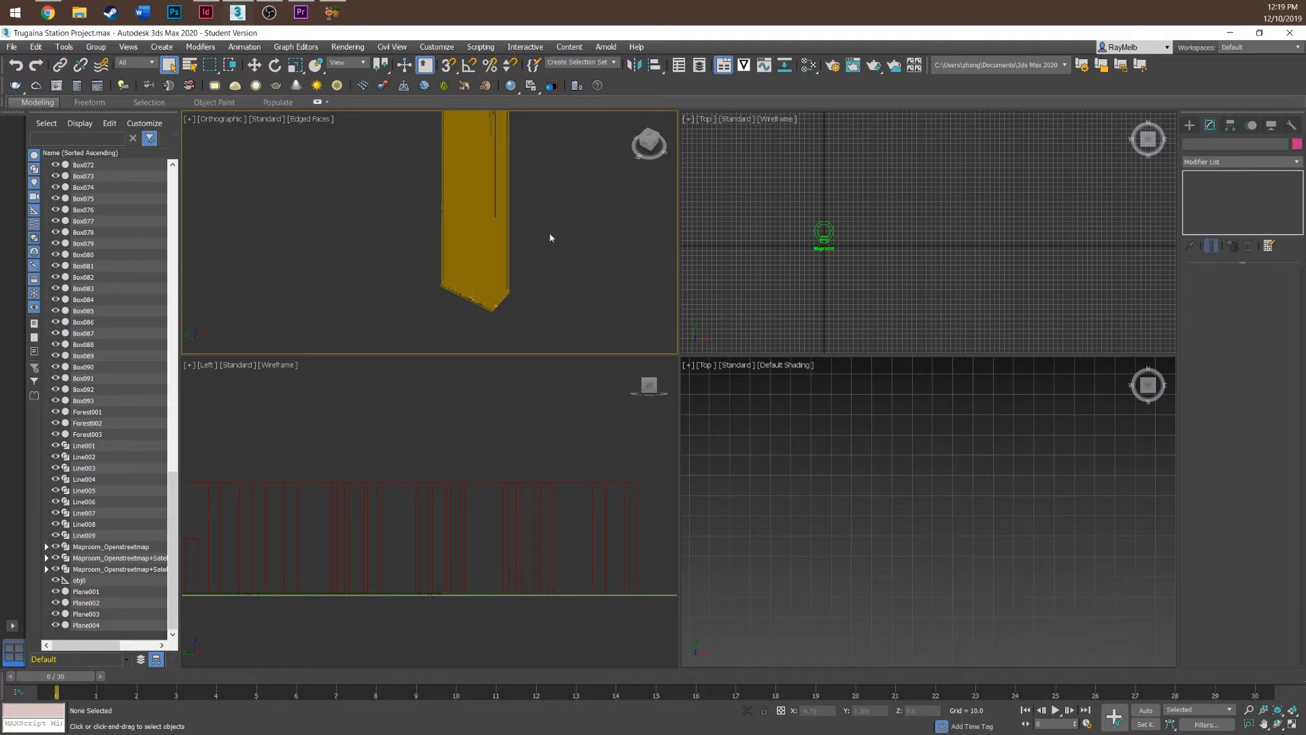
- Turn off widget generation in the plane's Greeble modifier and inspect the plain blocks
{"action": "left_click", "coordinate": [510, 241]}
{"action": "left_click", "coordinate": [1262, 492]}
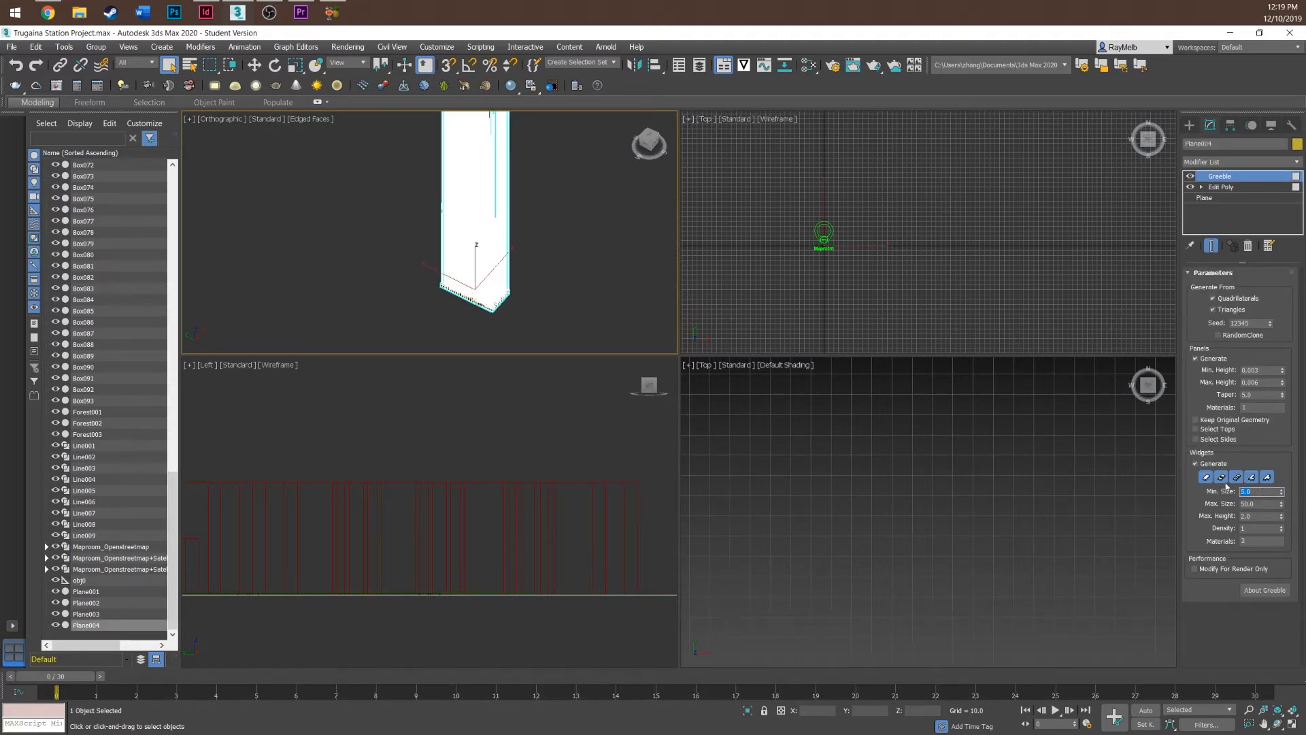
{"action": "left_click", "coordinate": [1196, 463]}
{"action": "scroll", "coordinate": [469, 292], "scroll_direction": "up", "scroll_amount": 3}
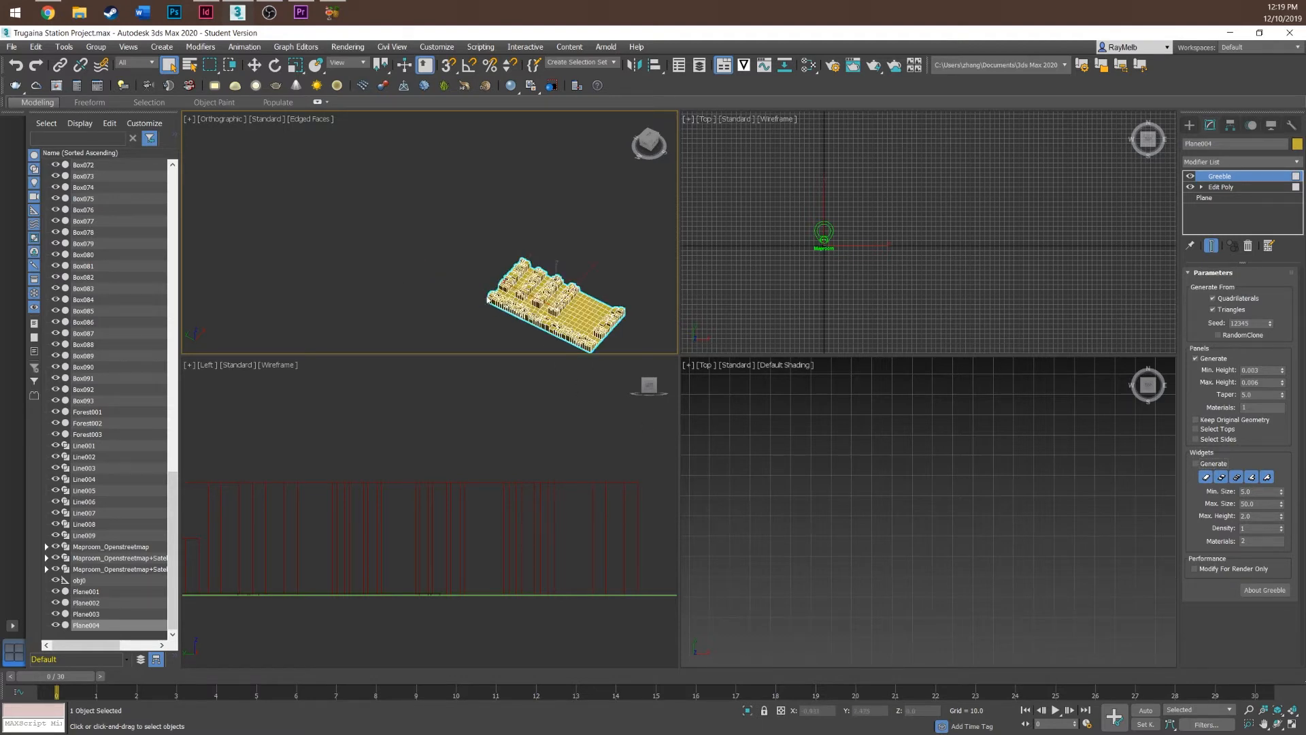
{"action": "scroll", "coordinate": [595, 341], "scroll_direction": "down", "scroll_amount": 1}
{"action": "scroll", "coordinate": [579, 344], "scroll_direction": "up", "scroll_amount": 5}
{"action": "scroll", "coordinate": [578, 344], "scroll_direction": "down", "scroll_amount": 3}
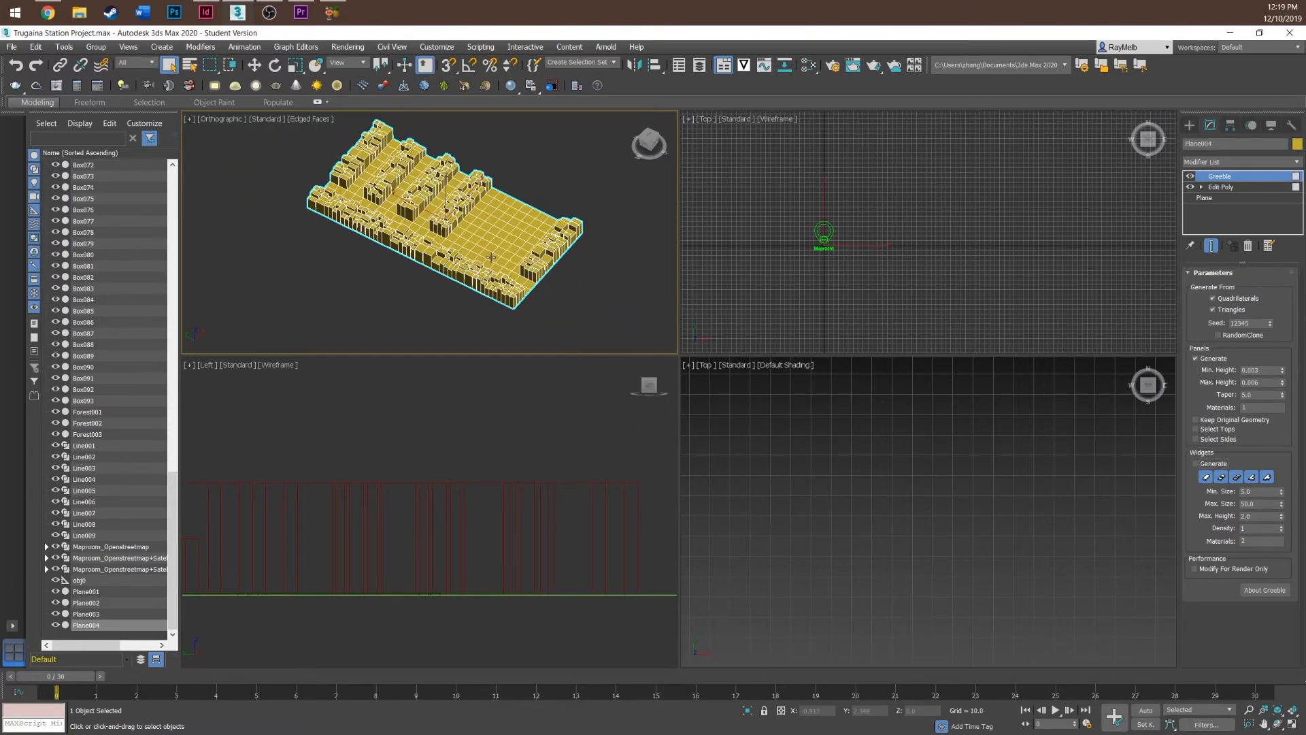
{"action": "scroll", "coordinate": [321, 144], "scroll_direction": "up", "scroll_amount": 2}
{"action": "left_click", "coordinate": [602, 185]}
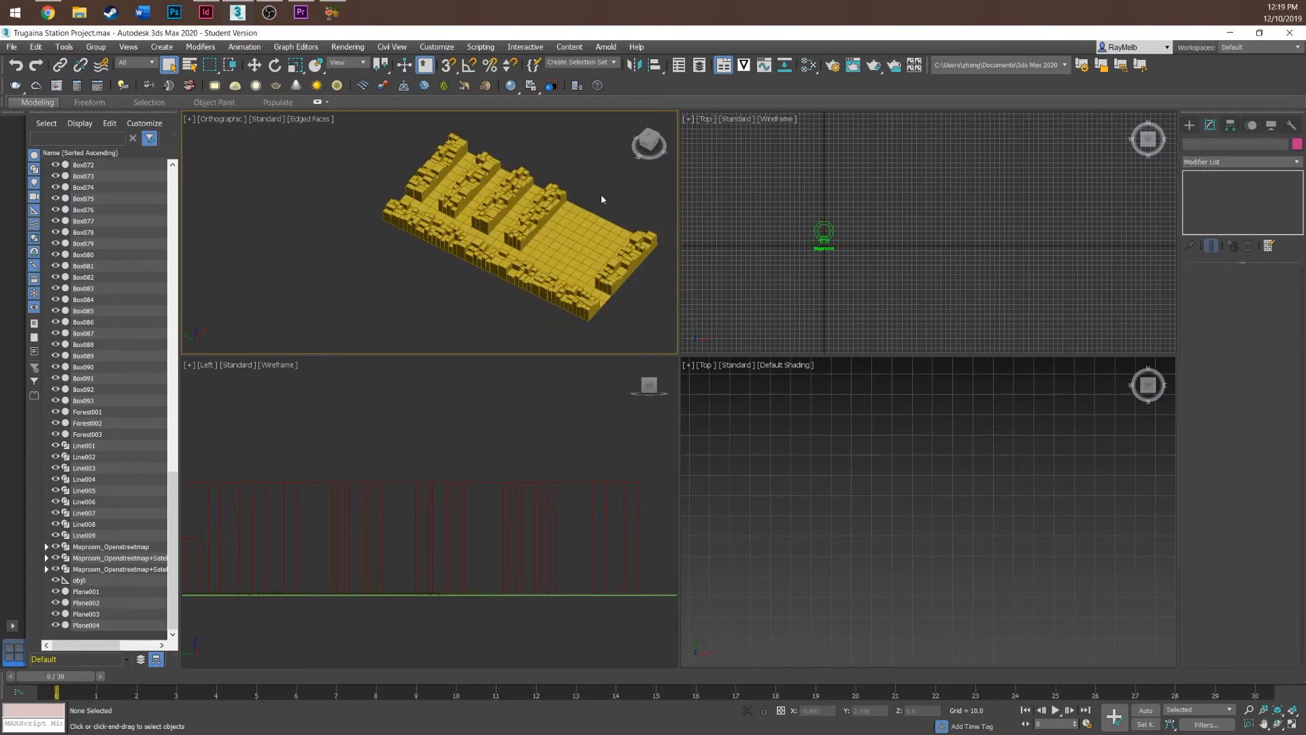
- Set the Greeble panels' maximum height to 0.002 on the plane and inspect the lower blocks
{"action": "left_click", "coordinate": [494, 270]}
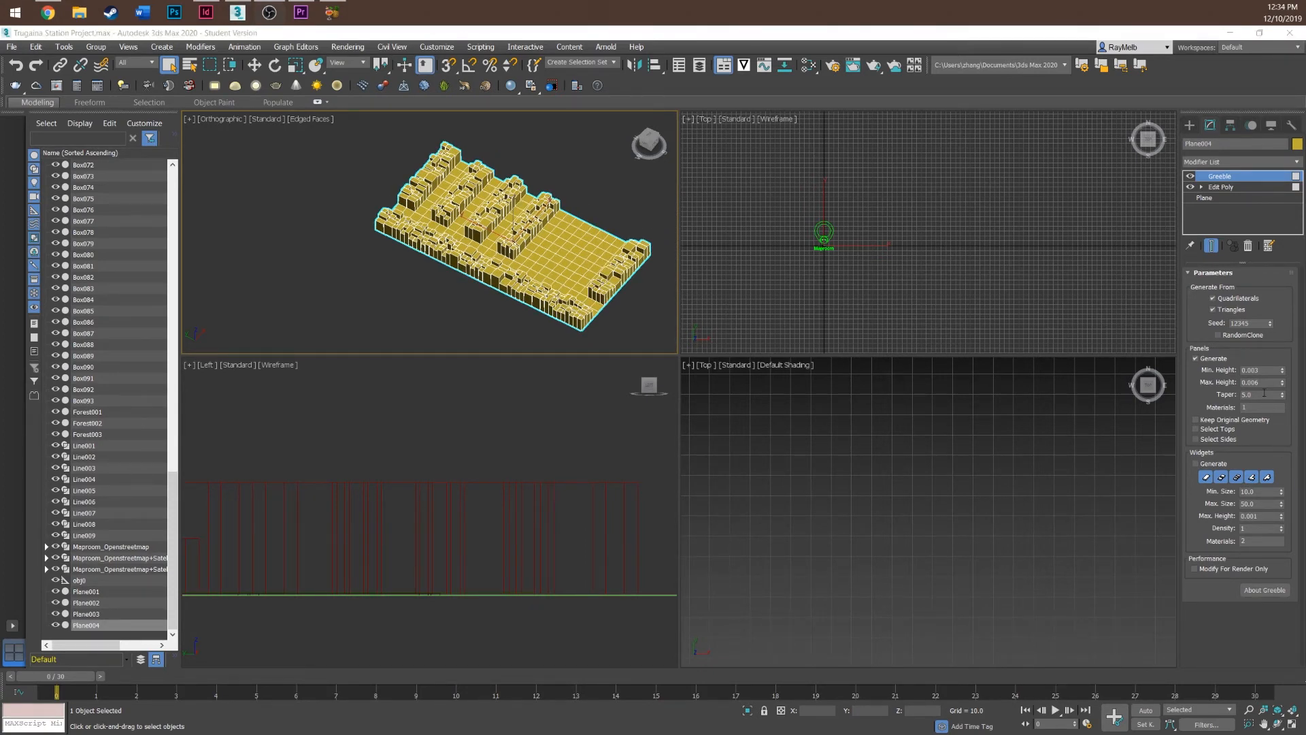
{"action": "scroll", "coordinate": [606, 265], "scroll_direction": "up", "scroll_amount": 3}
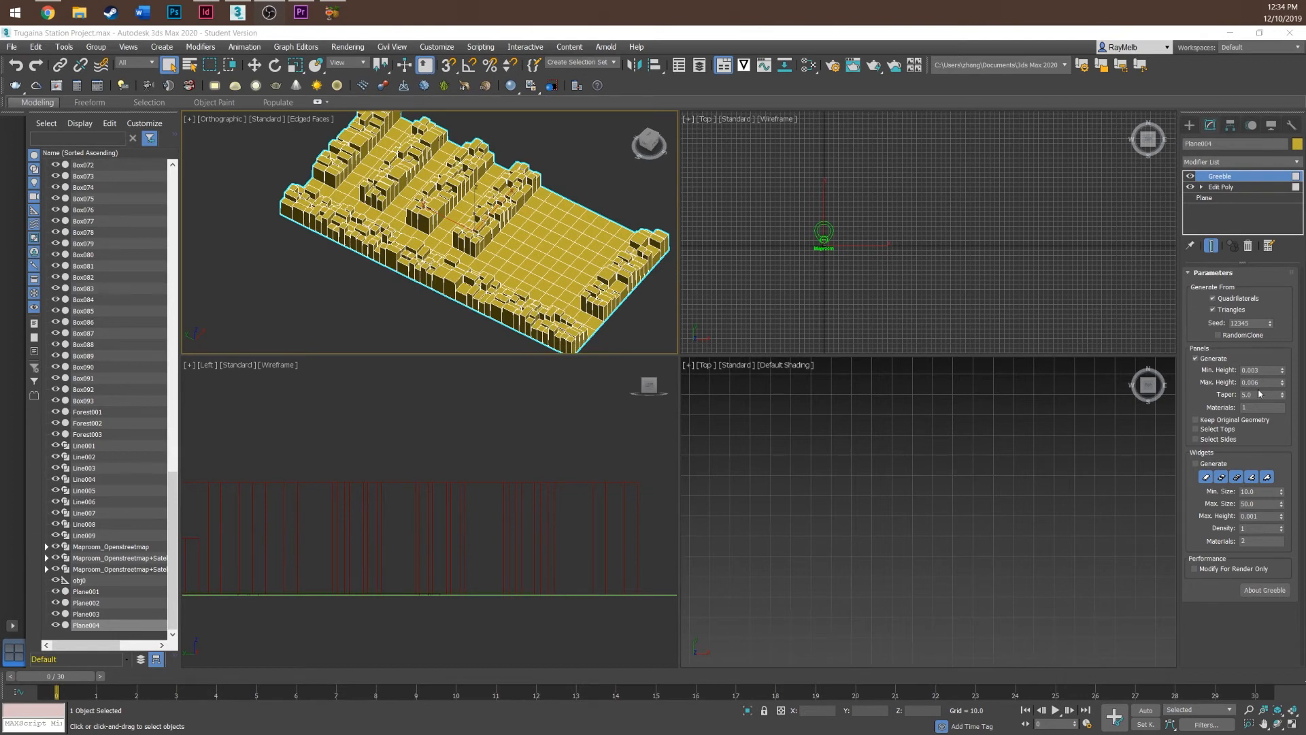
{"action": "type", "text": "2"}
{"action": "key", "text": "Return"}
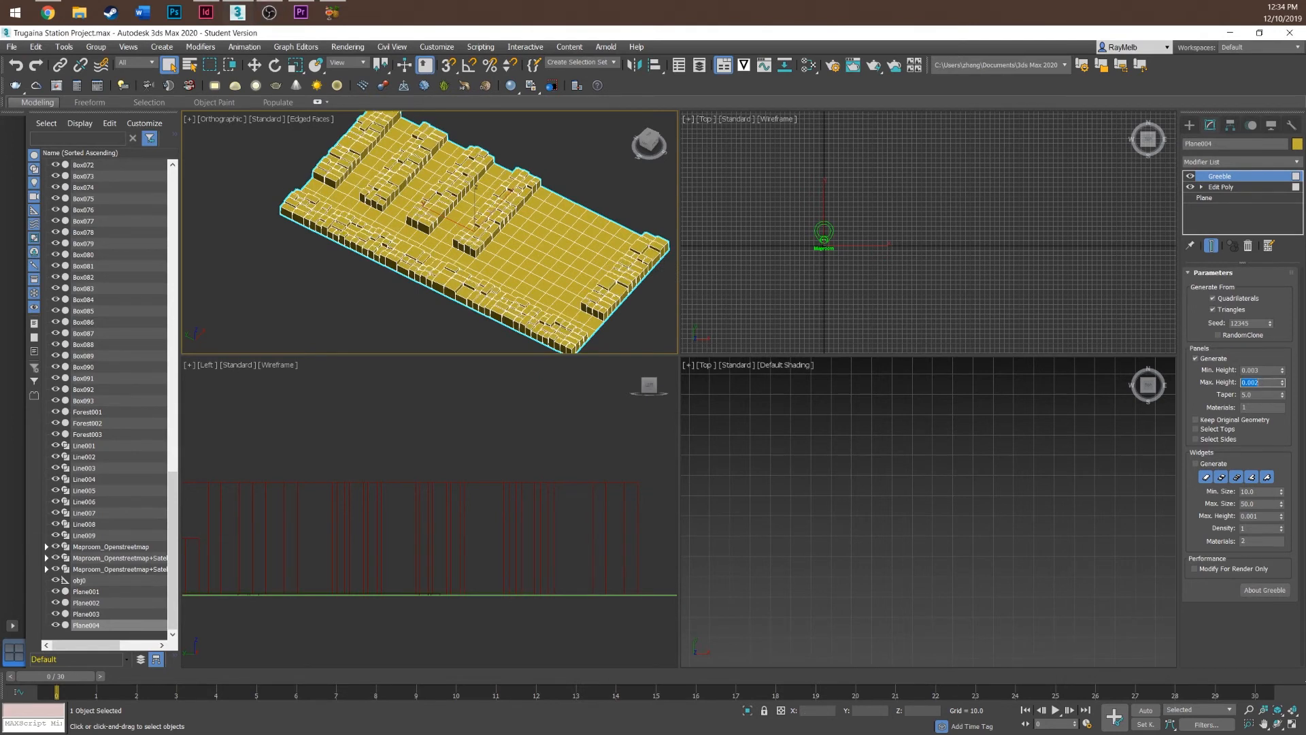
{"action": "left_click", "coordinate": [577, 181]}
{"action": "scroll", "coordinate": [554, 253], "scroll_direction": "down", "scroll_amount": 1}
{"action": "scroll", "coordinate": [496, 291], "scroll_direction": "up", "scroll_amount": 1}
- Turn on widget generation in the plane's Greeble modifier and inspect the detailed blocks
{"action": "left_click", "coordinate": [496, 292]}
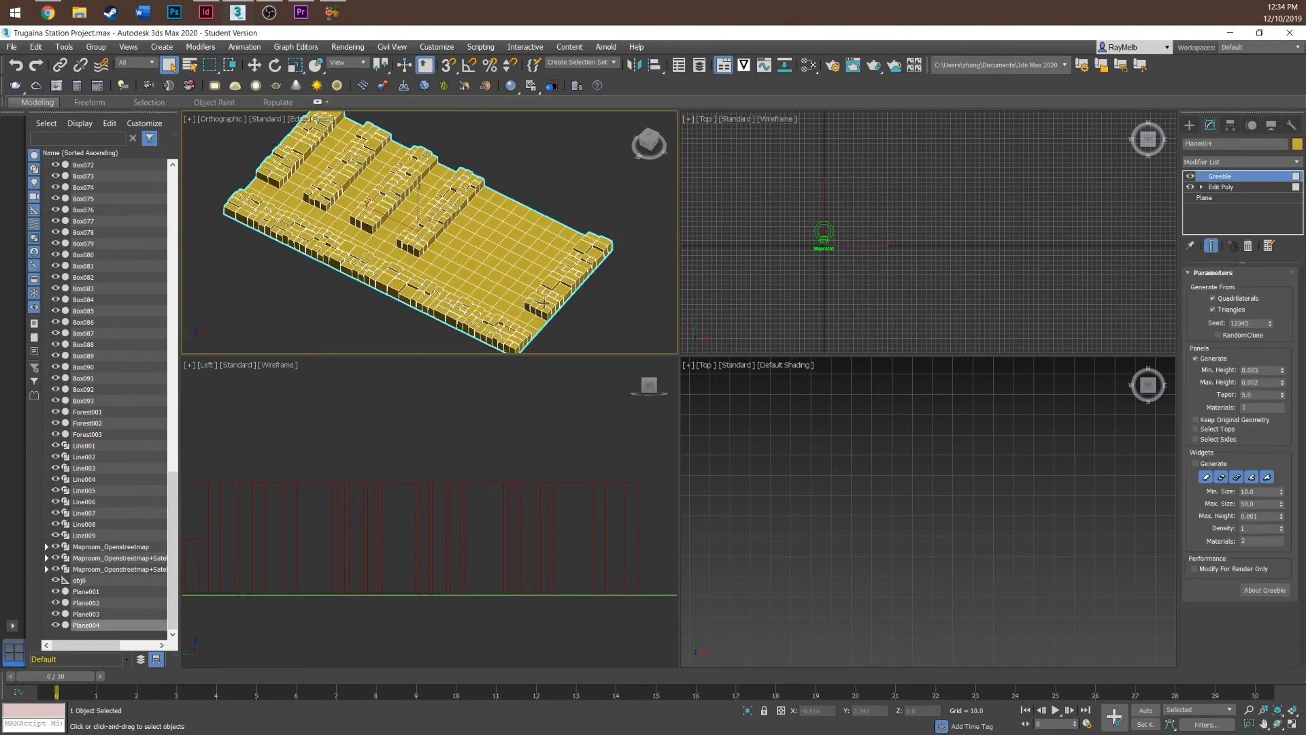
{"action": "left_click", "coordinate": [1207, 466]}
{"action": "left_click", "coordinate": [540, 166]}
{"action": "scroll", "coordinate": [398, 230], "scroll_direction": "up", "scroll_amount": 1}
{"action": "scroll", "coordinate": [397, 229], "scroll_direction": "down", "scroll_amount": 4}
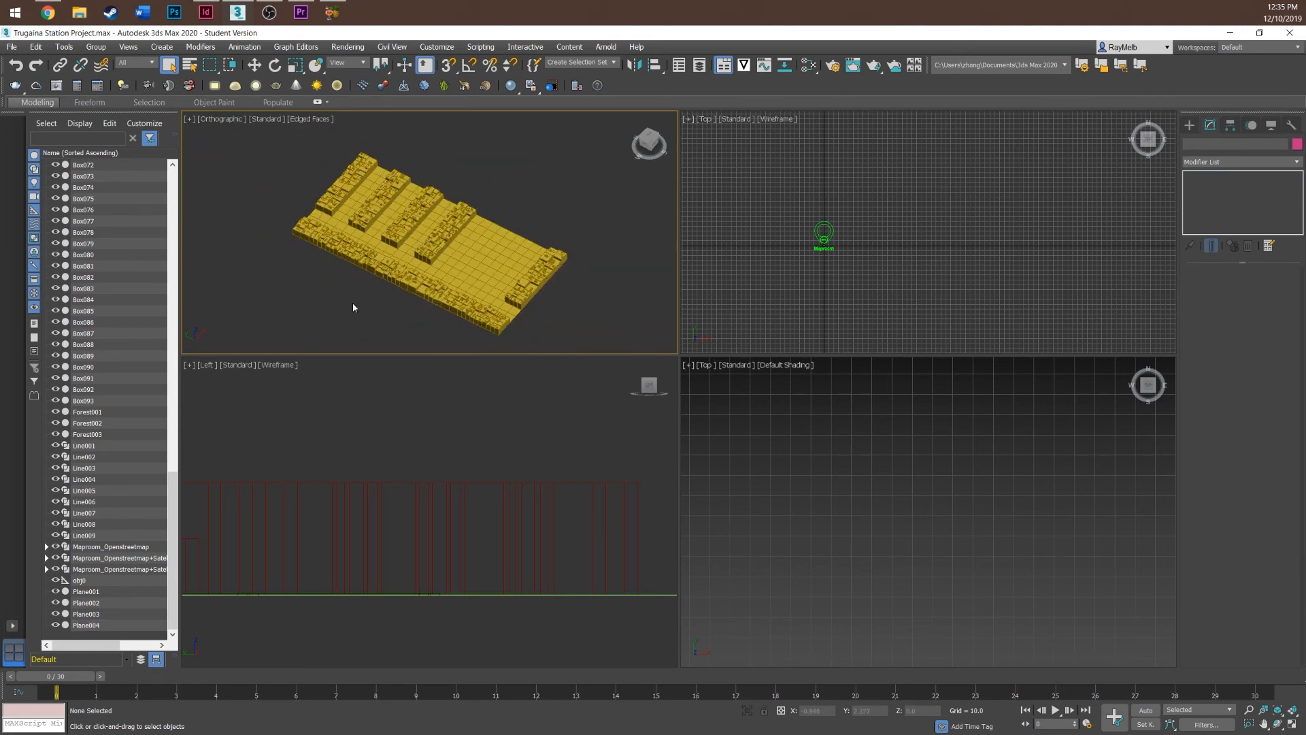
{"action": "left_click", "coordinate": [530, 221]}
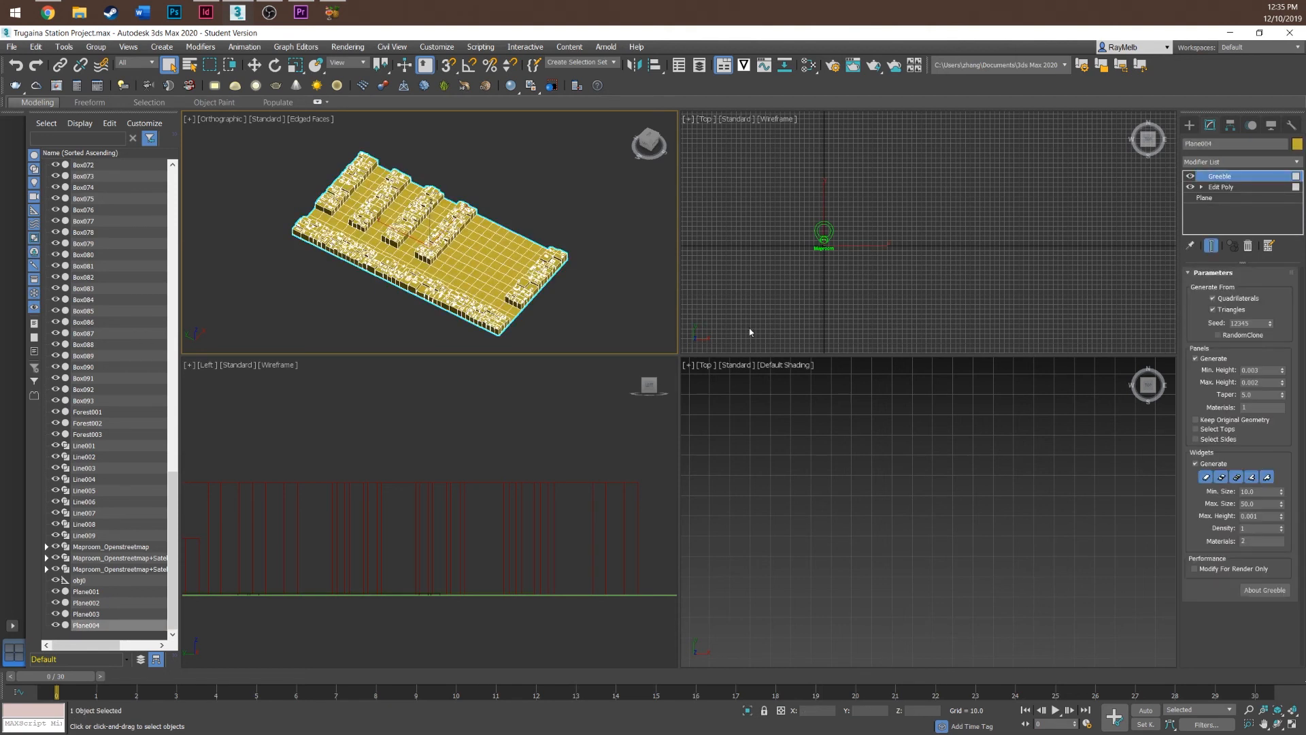